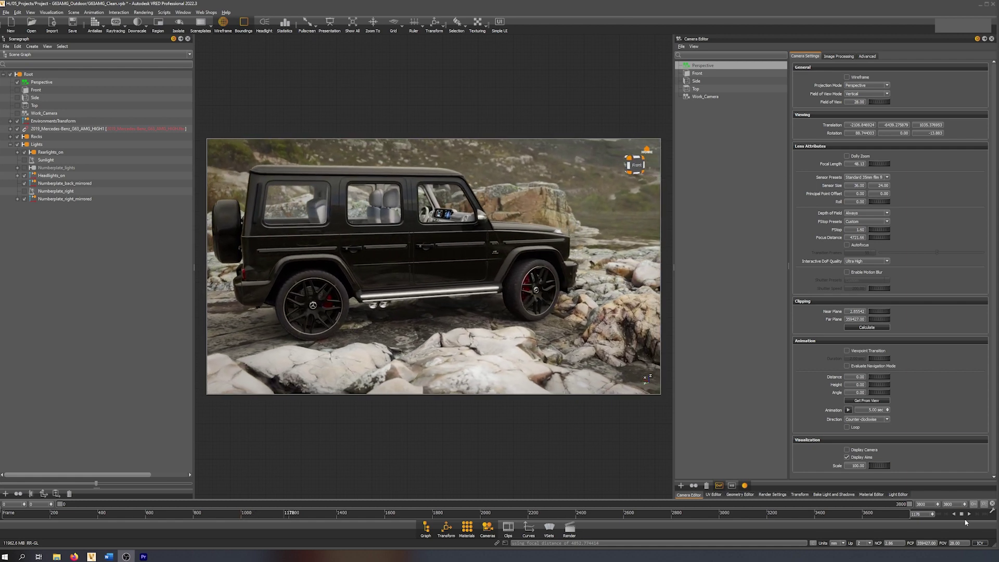
# - Return playback to frame 0, fold the Lights group and drag the Scenegraph panel wider
pyautogui.click(963, 513)
pyautogui.moveTo(425, 268); pyautogui.dragTo(96, 182)
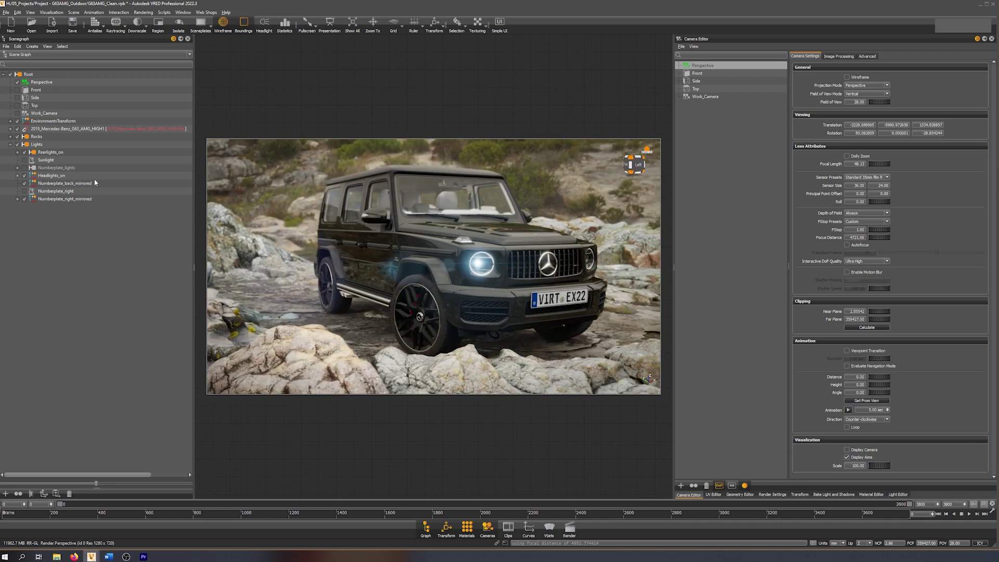
pyautogui.click(11, 145)
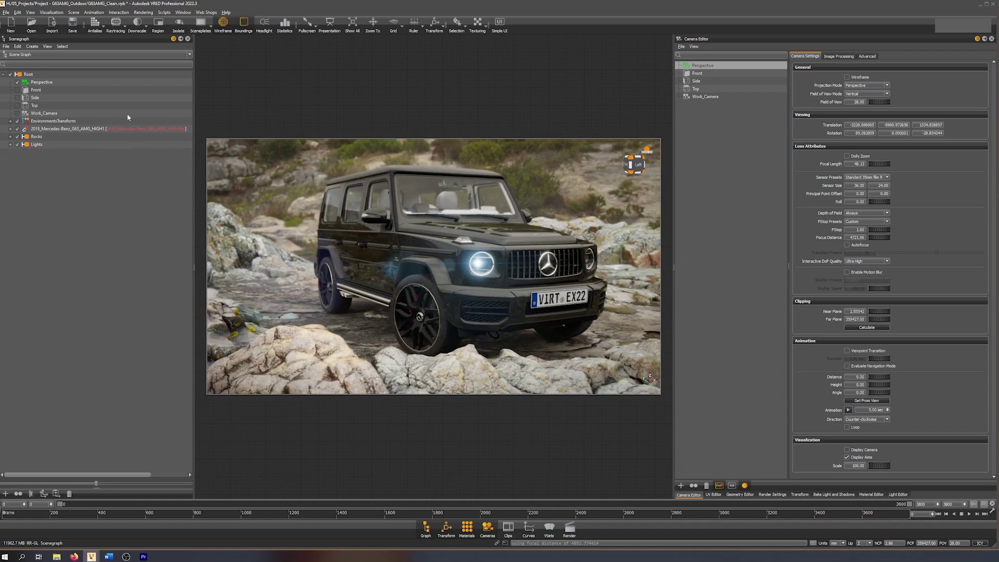
pyautogui.moveTo(193, 87); pyautogui.dragTo(206, 87)
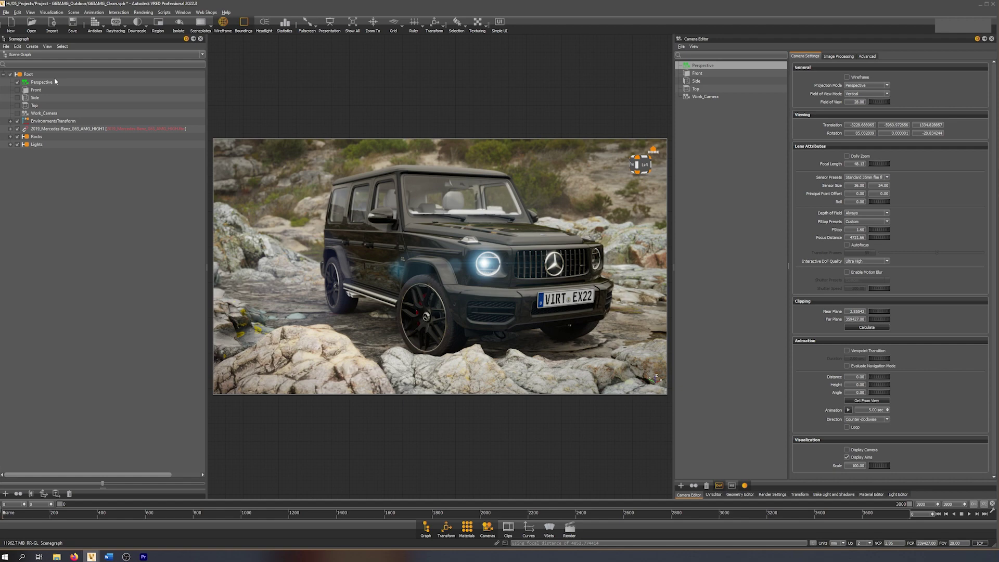
# - Browse the EnvironmentsTransform and Mercedes node contents, then orbit the view to face the G63 head-on
pyautogui.click(10, 122)
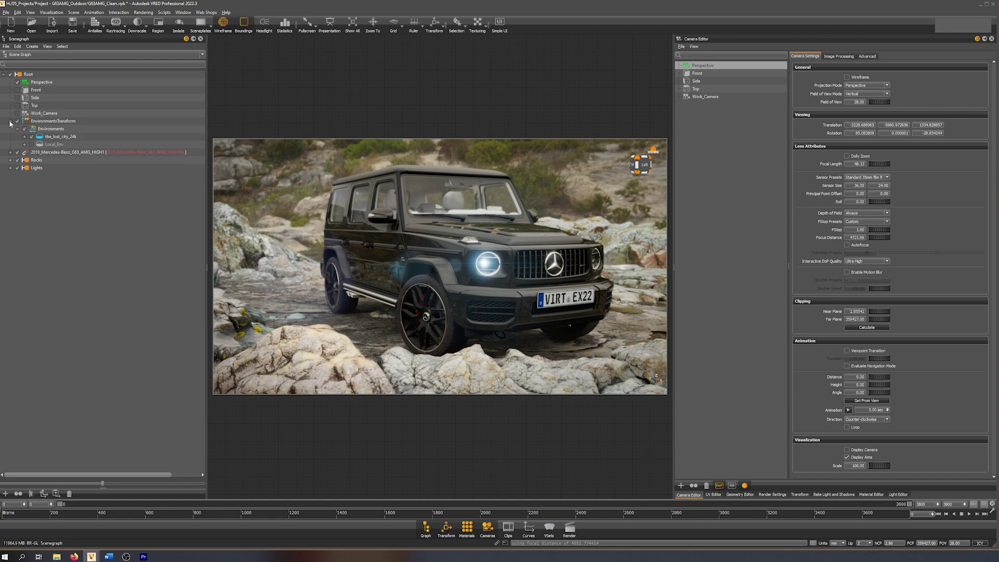
pyautogui.click(11, 121)
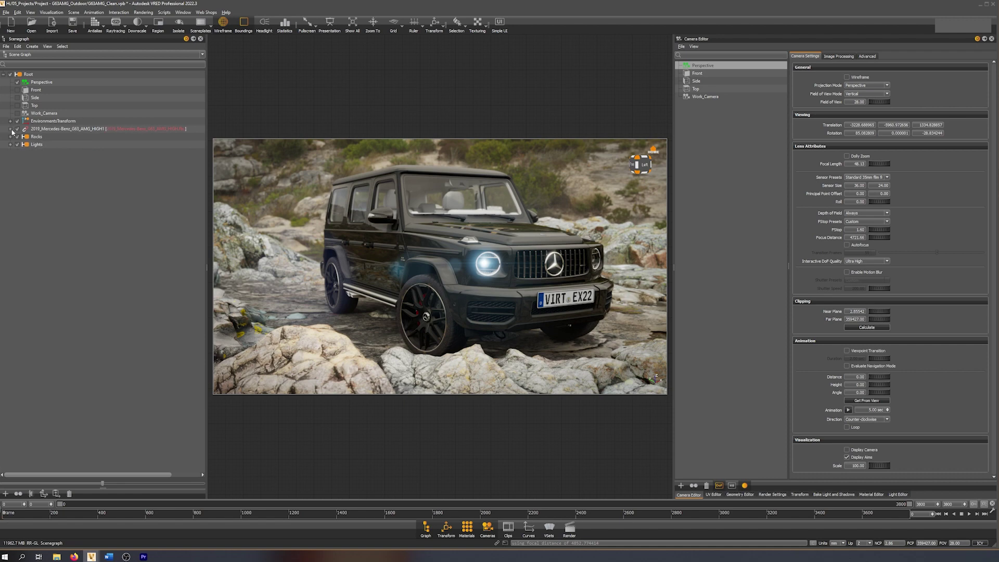
pyautogui.click(11, 129)
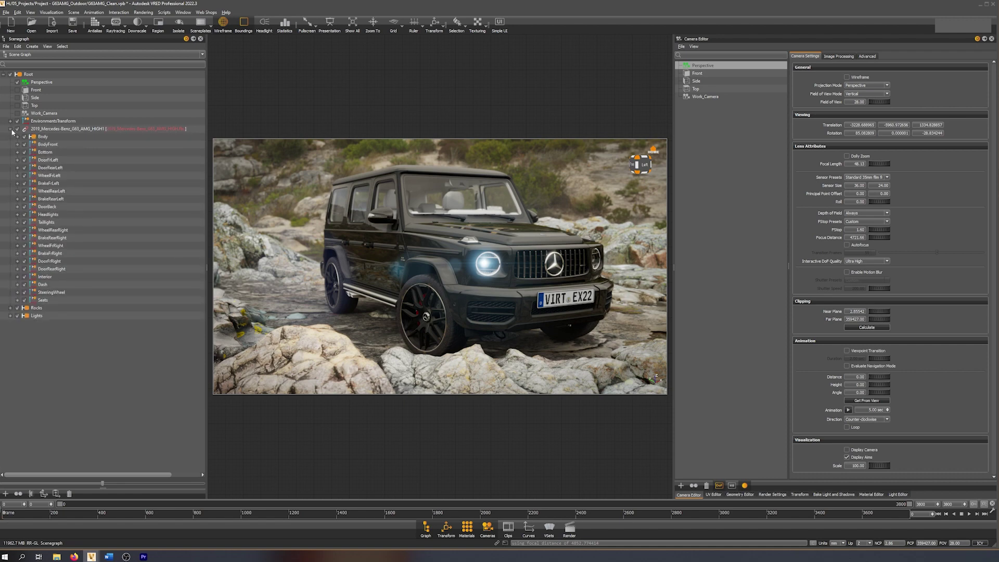
pyautogui.click(10, 129)
pyautogui.moveTo(427, 229); pyautogui.dragTo(384, 224)
pyautogui.moveTo(384, 223); pyautogui.dragTo(371, 218, button='middle')
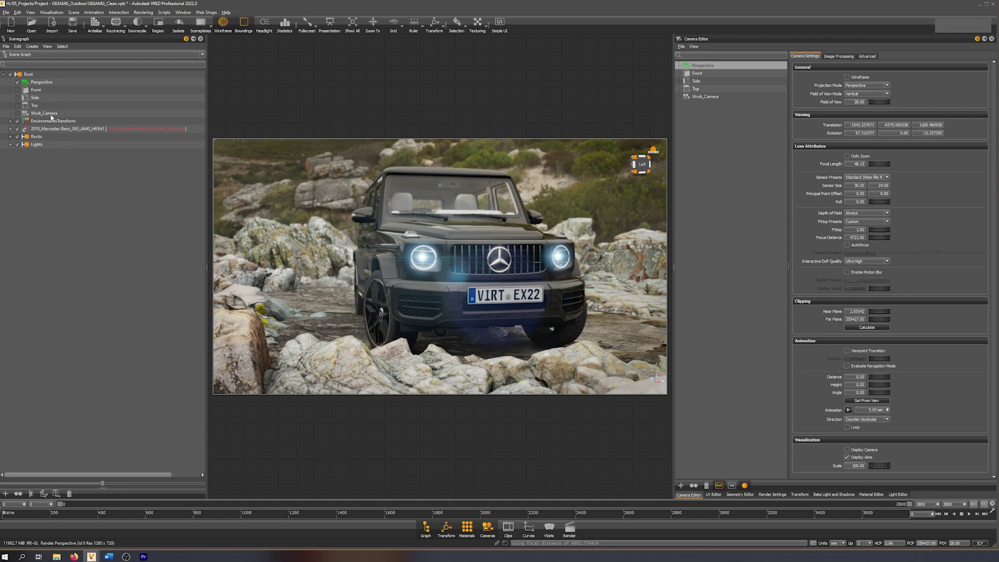
pyautogui.click(73, 84)
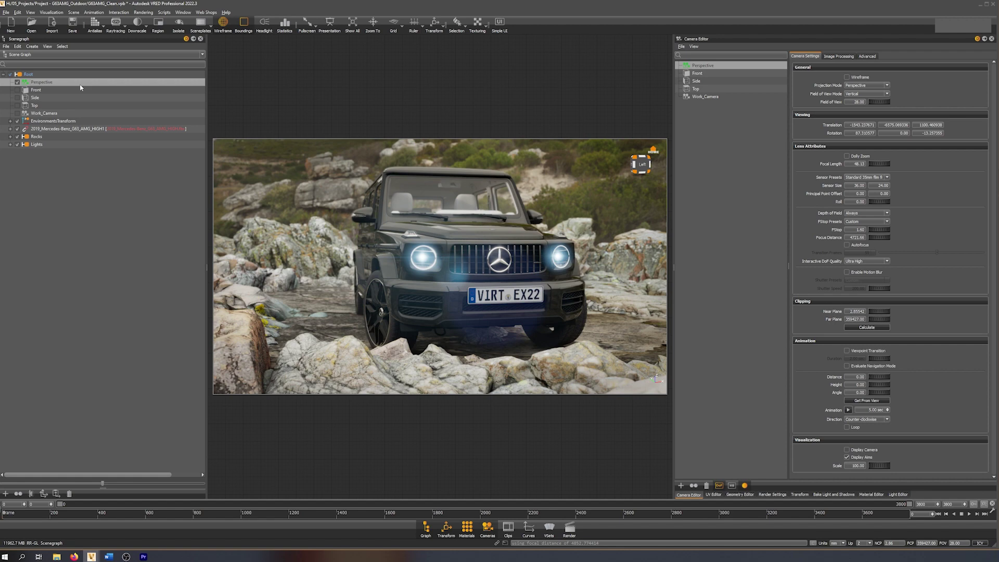
pyautogui.click(17, 113)
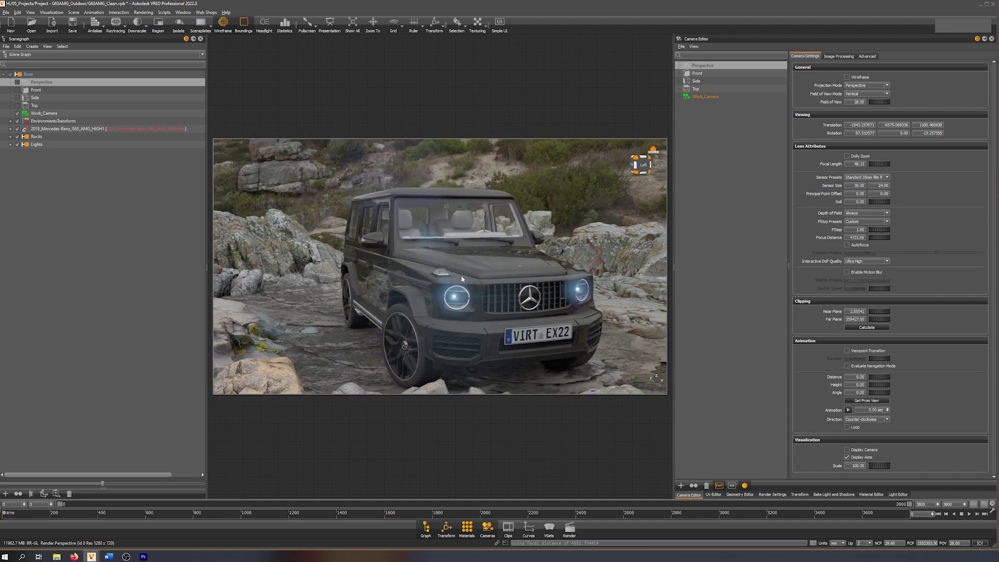
pyautogui.click(18, 83)
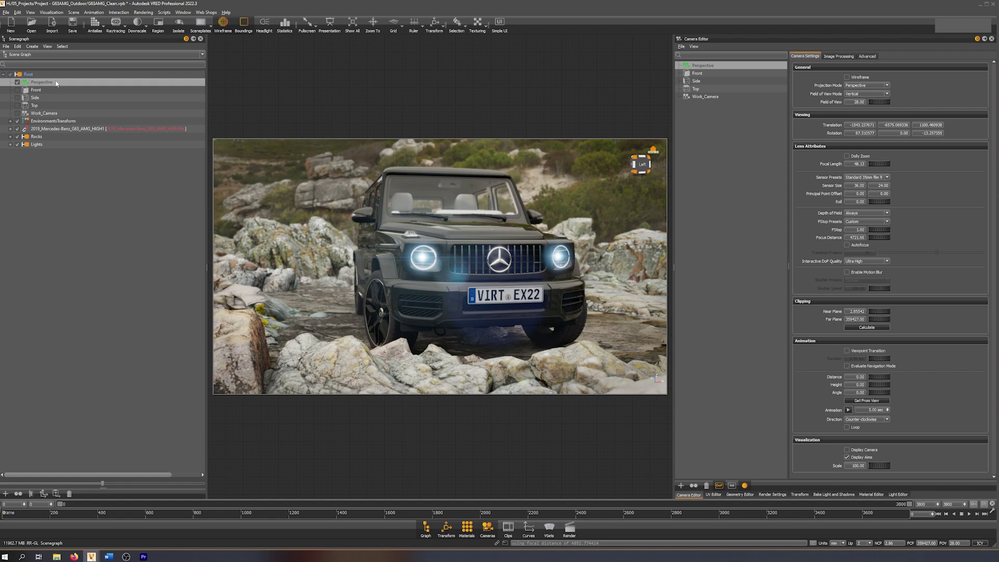
pyautogui.click(17, 113)
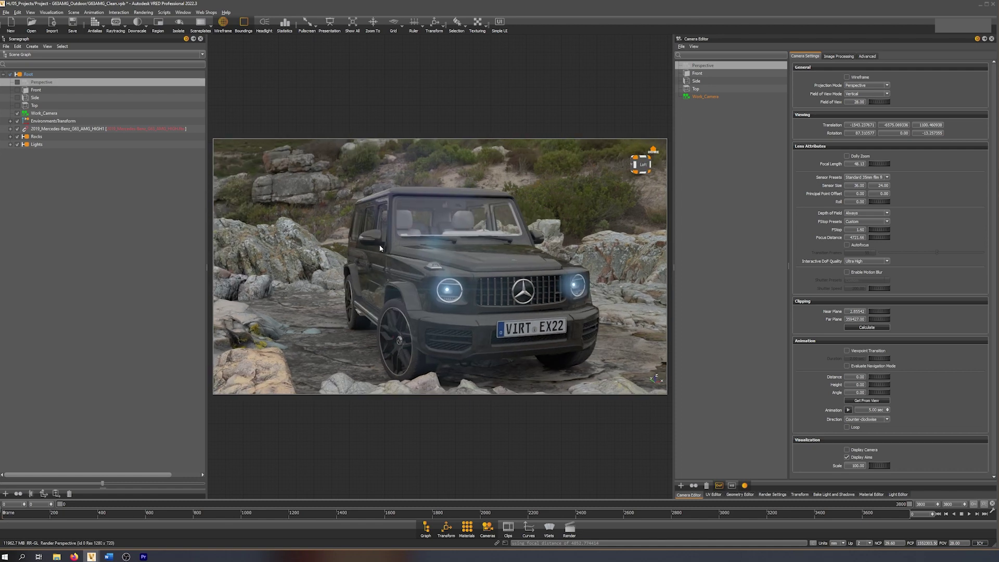
pyautogui.click(17, 82)
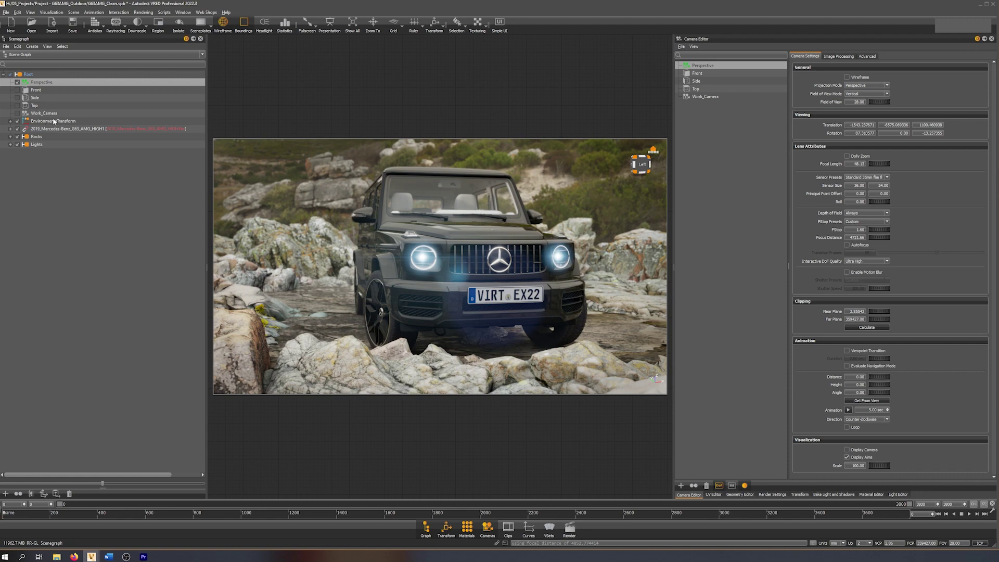
# - Select EnvironmentsTransform to highlight the environment dome and make Work_Camera the active camera
pyautogui.click(10, 122)
pyautogui.click(45, 123)
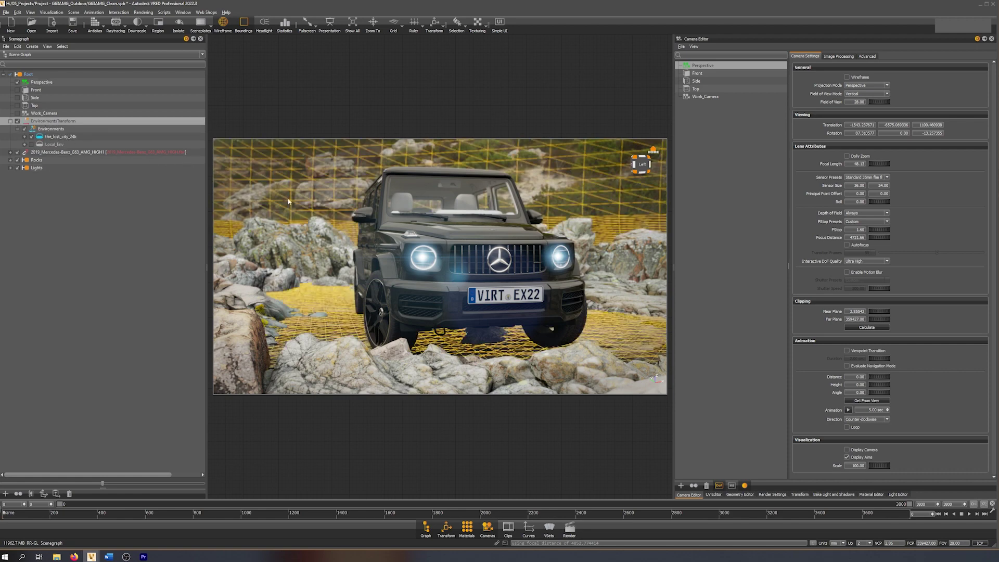
pyautogui.scroll(-3, 471, 258)
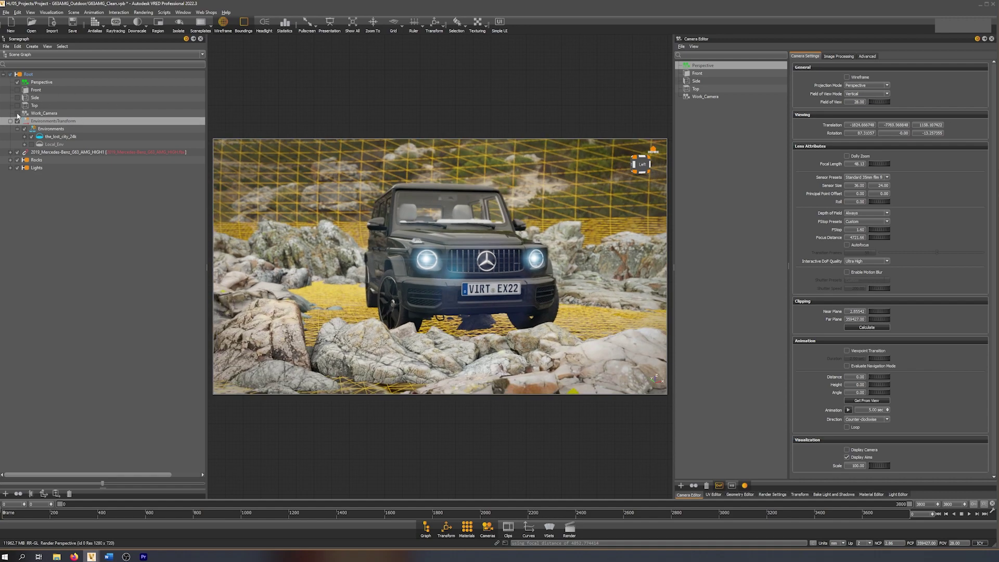
pyautogui.click(18, 114)
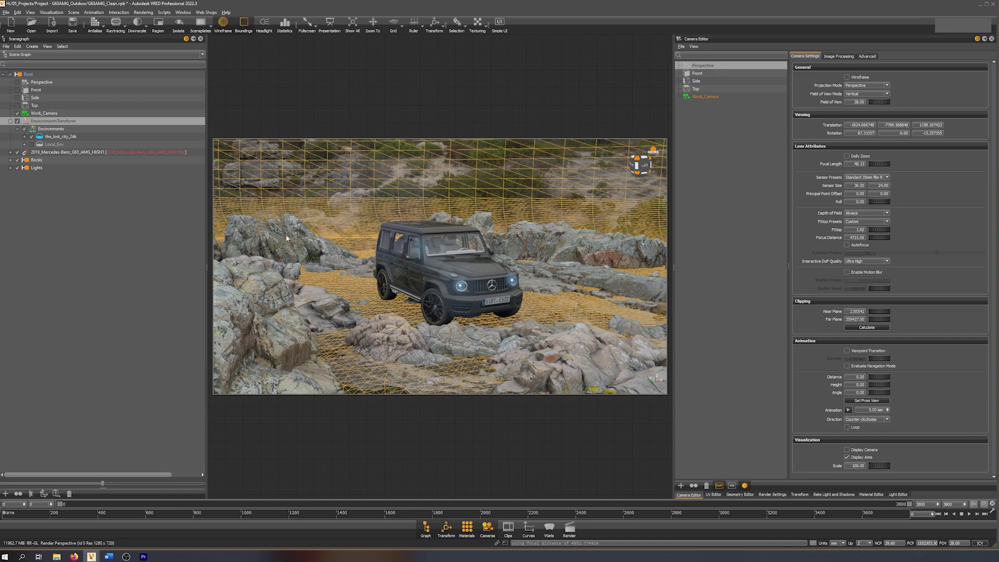
pyautogui.moveTo(494, 315); pyautogui.dragTo(547, 339)
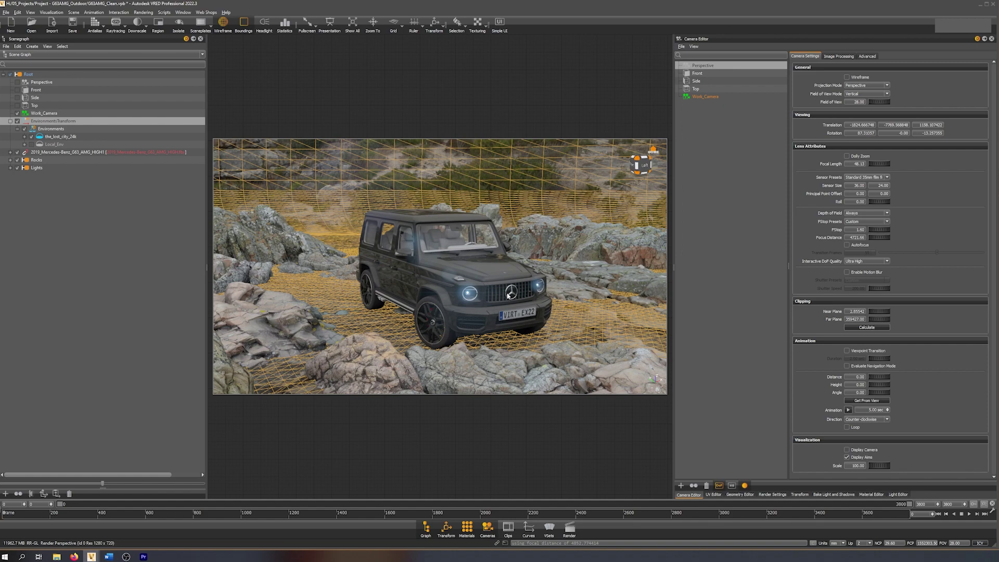
pyautogui.moveTo(504, 257); pyautogui.dragTo(467, 264)
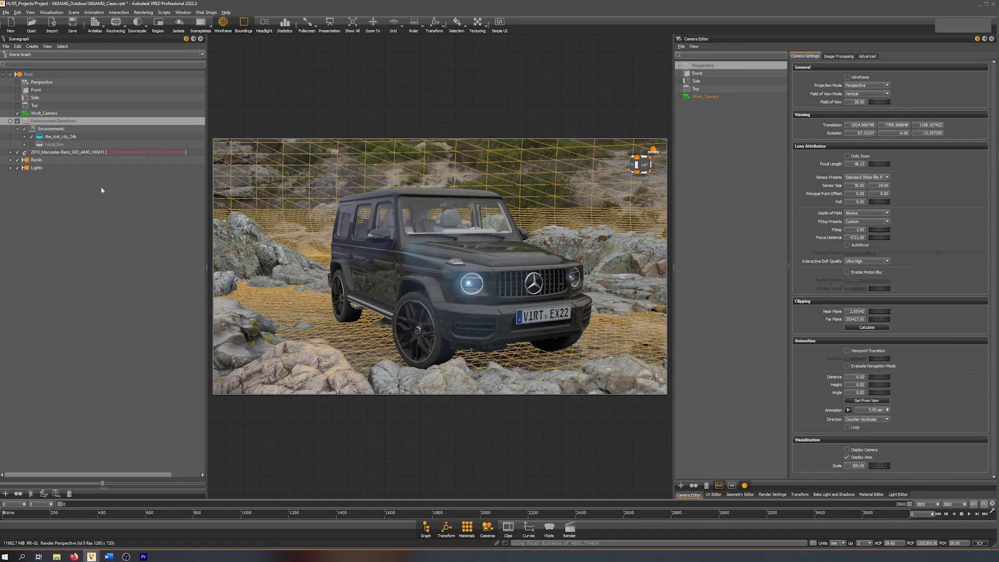
# - Inspect the_lost_city_24k and Local_Env dome and shadow-plane nodes, then collapse EnvironmentsTransform
pyautogui.click(24, 137)
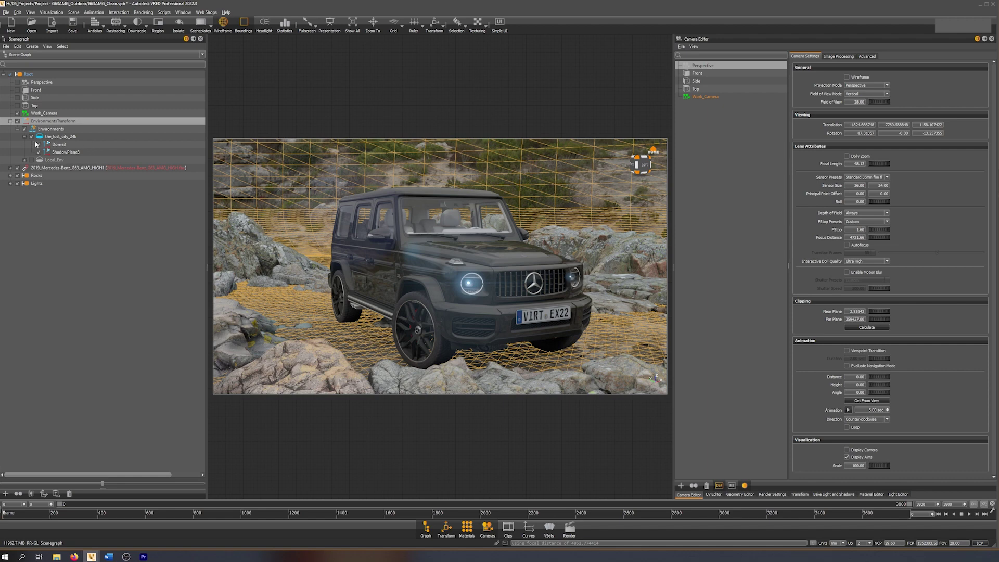
pyautogui.click(24, 137)
pyautogui.click(25, 144)
pyautogui.moveTo(378, 263)
pyautogui.mouseDown()
pyautogui.moveTo(365, 264)
pyautogui.moveTo(388, 271)
pyautogui.moveTo(379, 266)
pyautogui.mouseUp()
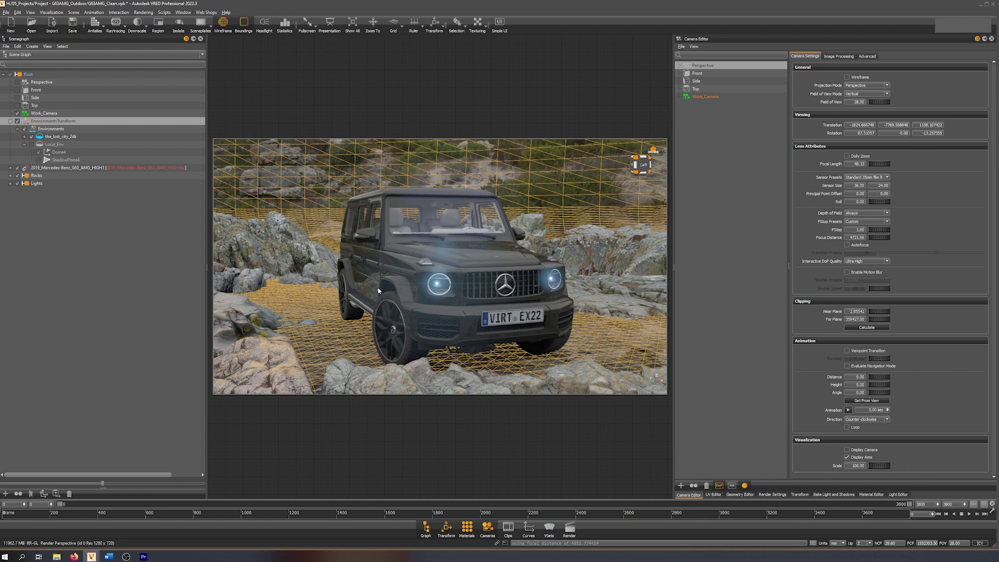
pyautogui.moveTo(371, 282)
pyautogui.mouseDown()
pyautogui.moveTo(398, 276)
pyautogui.moveTo(376, 277)
pyautogui.mouseUp()
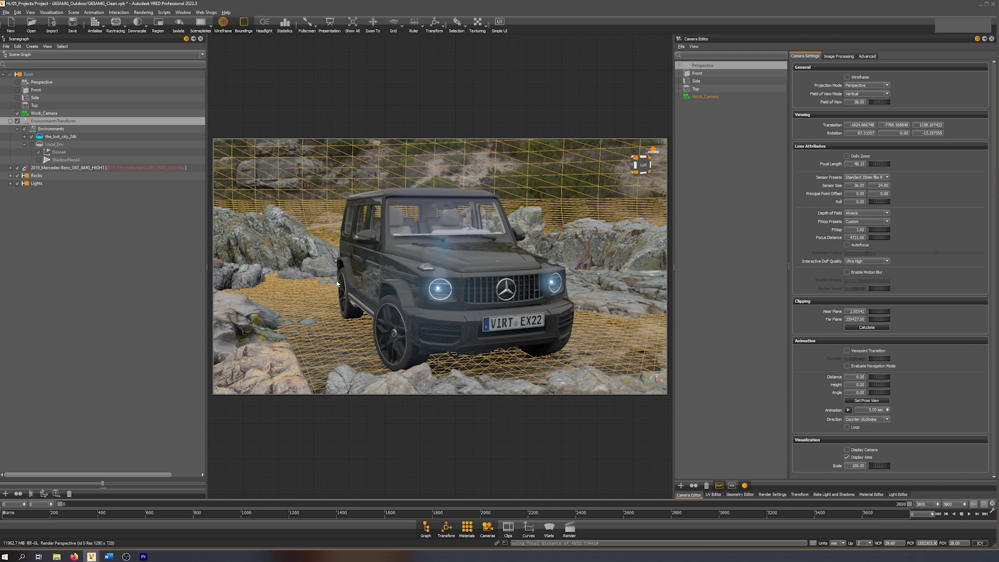
pyautogui.click(10, 121)
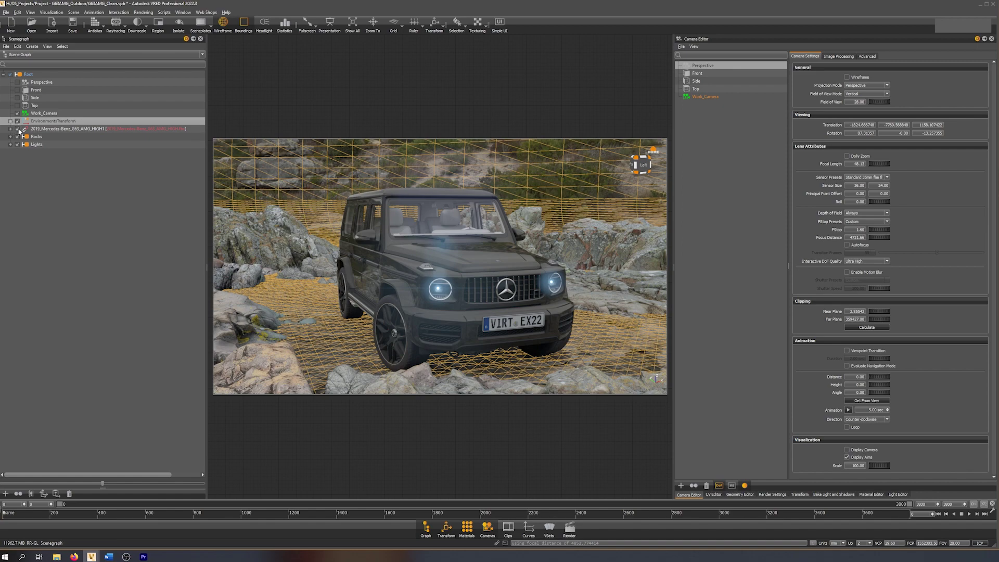
# - Highlight the Mercedes node and orbit around the car, then select the Rocks group
pyautogui.click(52, 129)
pyautogui.moveTo(427, 223)
pyautogui.mouseDown()
pyautogui.moveTo(442, 223)
pyautogui.moveTo(451, 280)
pyautogui.moveTo(383, 225)
pyautogui.moveTo(408, 215)
pyautogui.moveTo(423, 242)
pyautogui.moveTo(420, 231)
pyautogui.mouseUp()
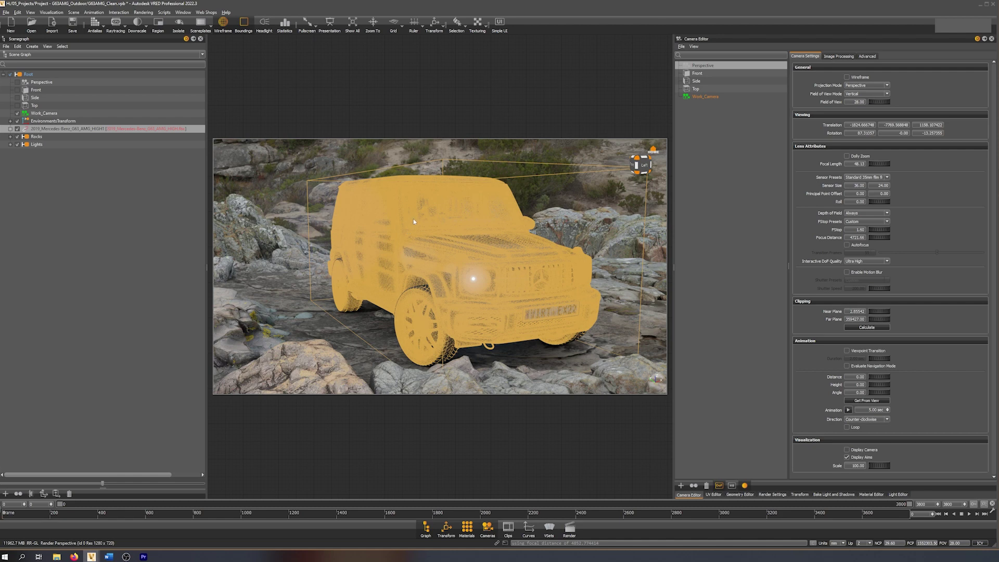
pyautogui.moveTo(564, 264); pyautogui.dragTo(519, 241)
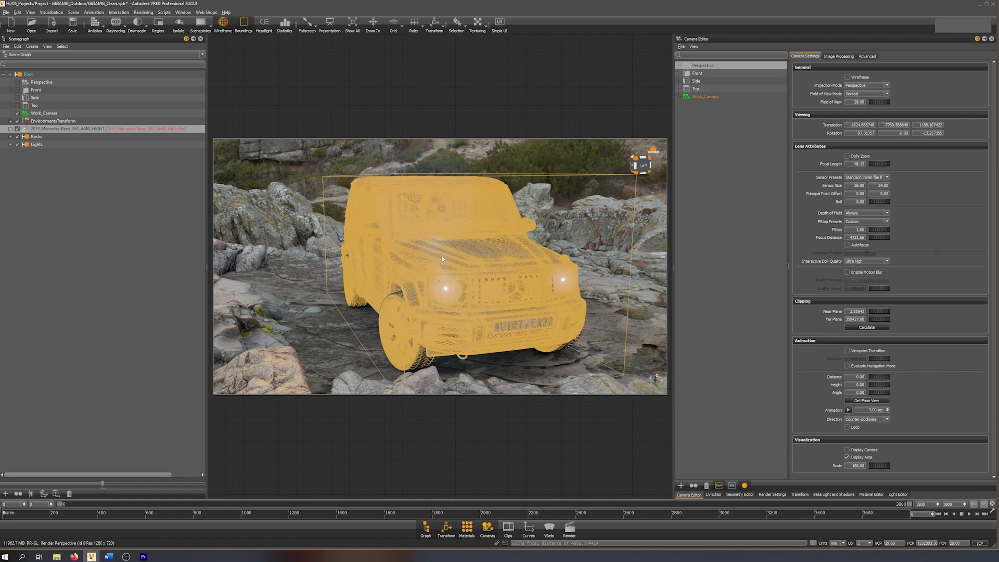
pyautogui.scroll(5, 480, 327)
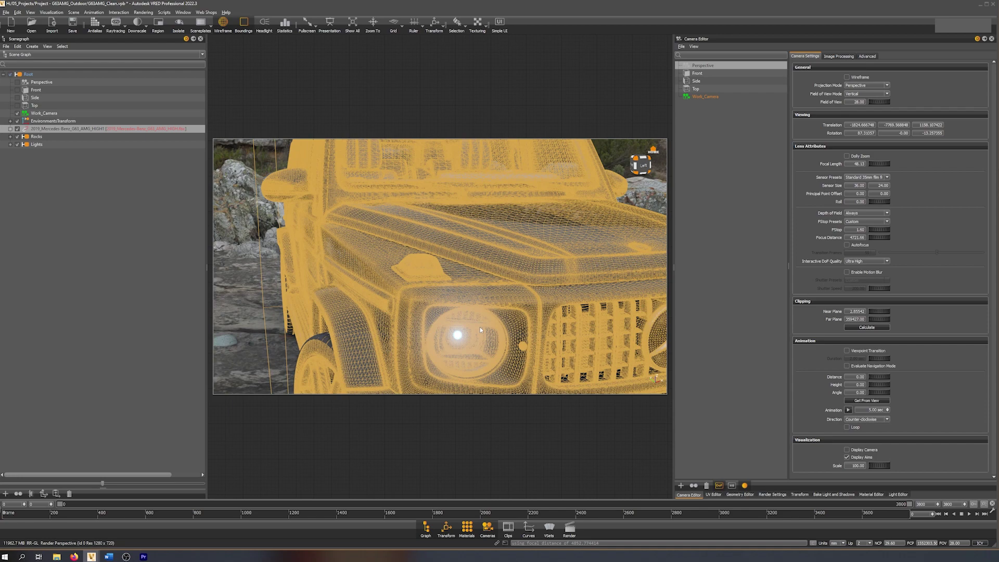
pyautogui.scroll(-5, 480, 327)
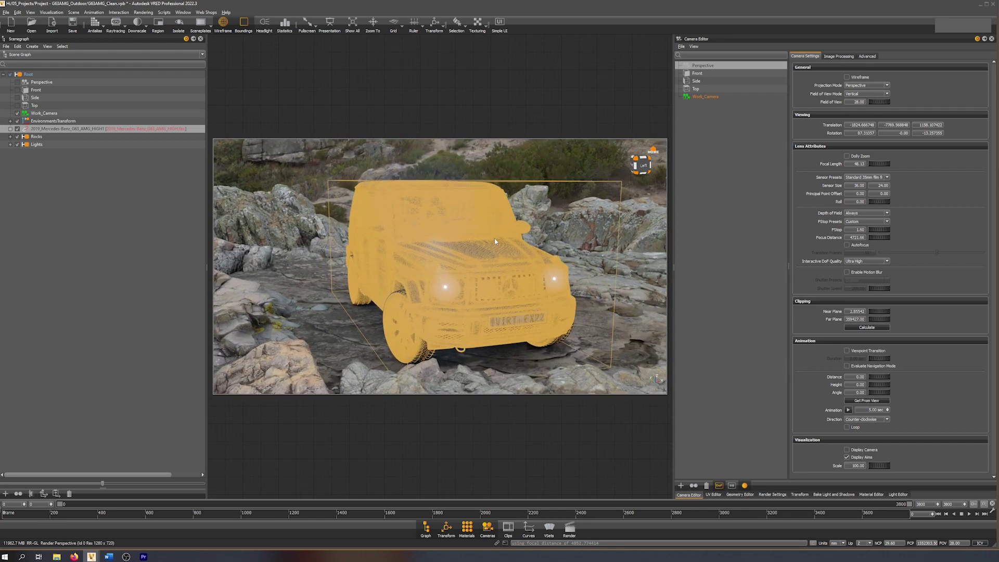
pyautogui.moveTo(427, 248); pyautogui.dragTo(470, 243)
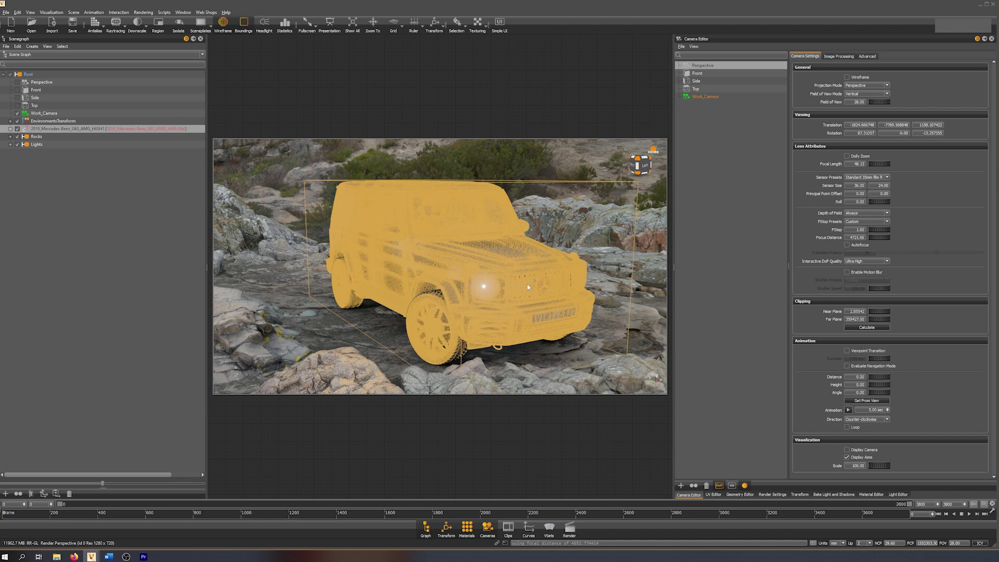
pyautogui.click(36, 137)
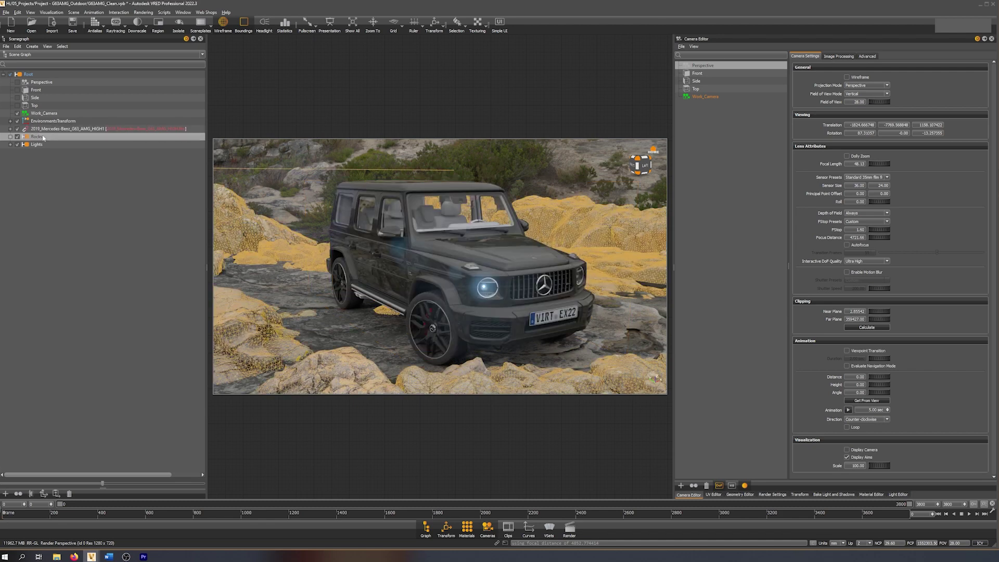
# - Orbit around the car and rocks toward a front view
pyautogui.scroll(-3, 483, 246)
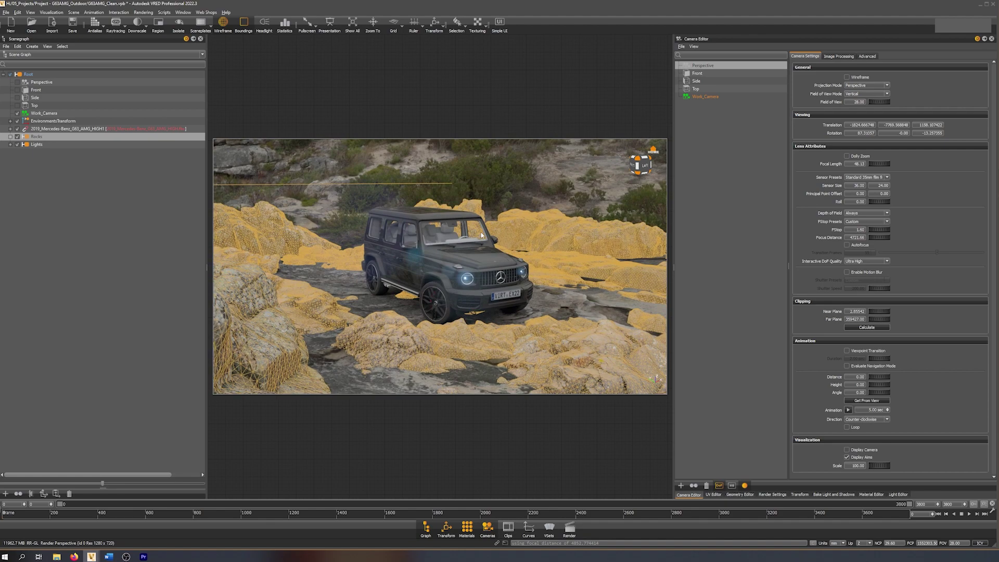
pyautogui.scroll(-2, 481, 224)
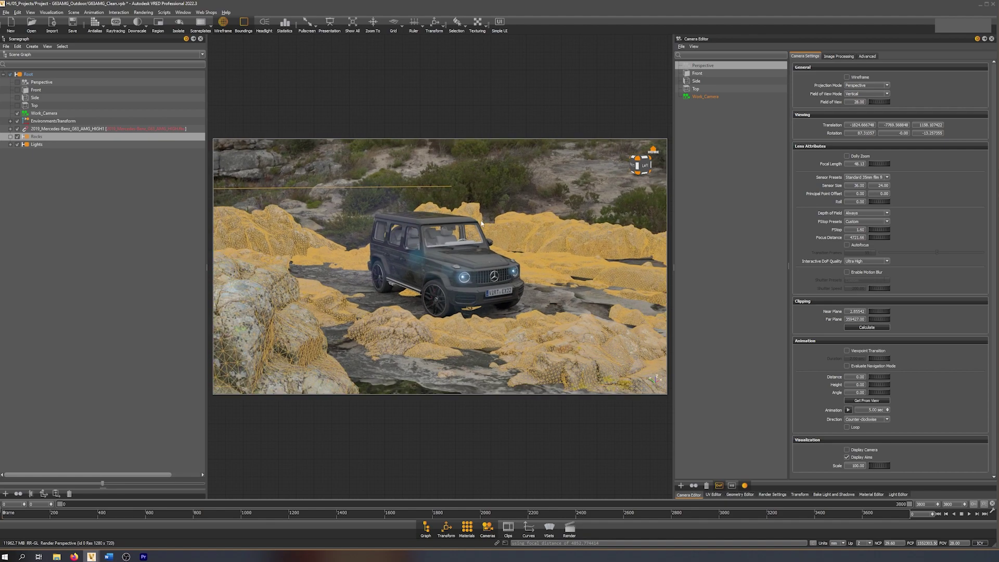
pyautogui.scroll(5, 482, 224)
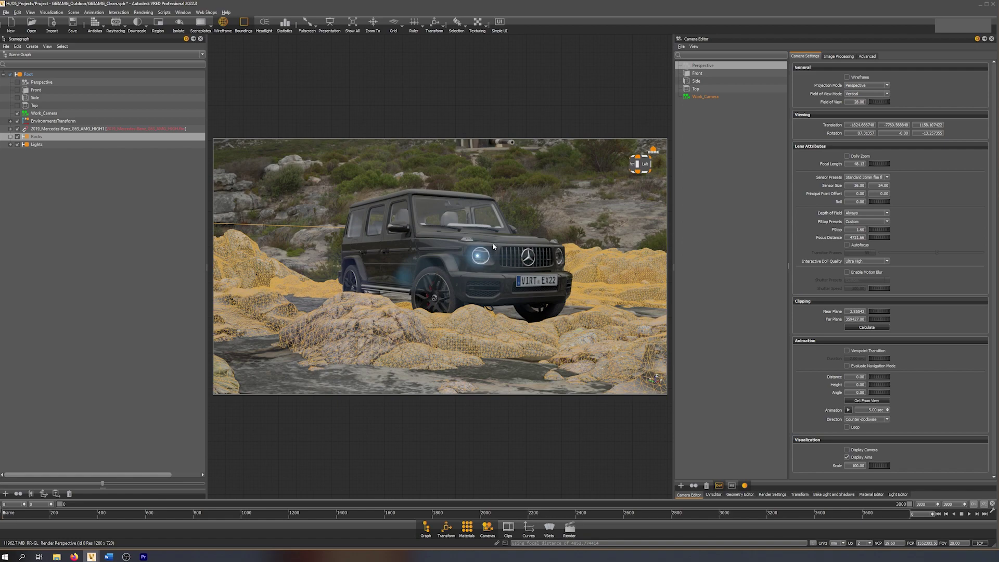
pyautogui.moveTo(560, 238); pyautogui.dragTo(503, 241)
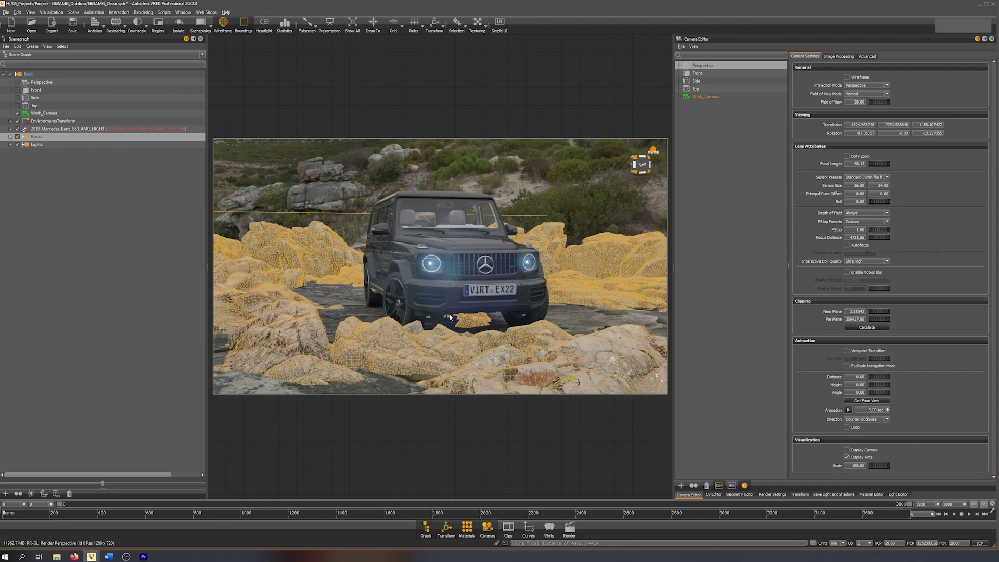
pyautogui.moveTo(435, 319); pyautogui.dragTo(543, 342)
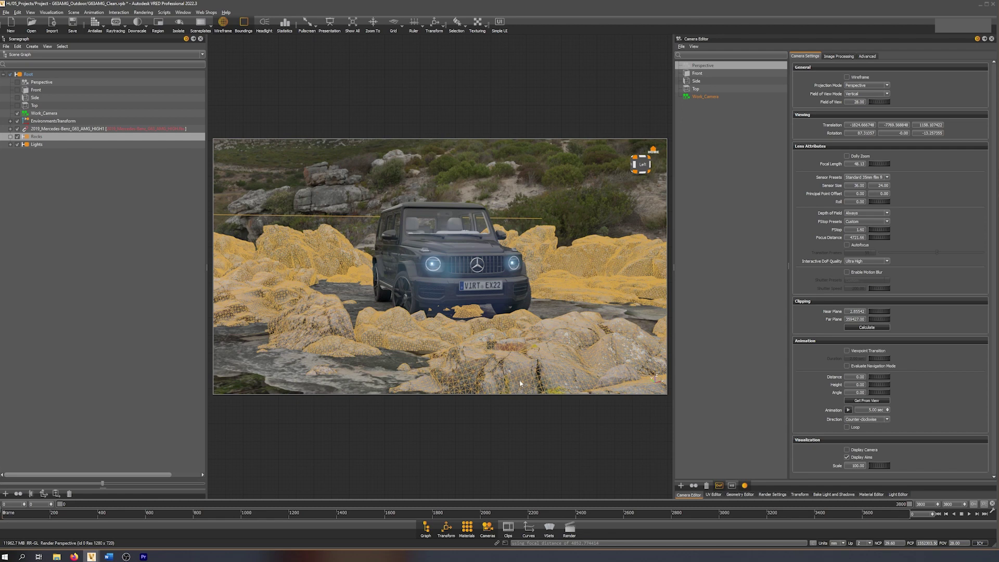
pyautogui.moveTo(498, 370); pyautogui.dragTo(656, 338)
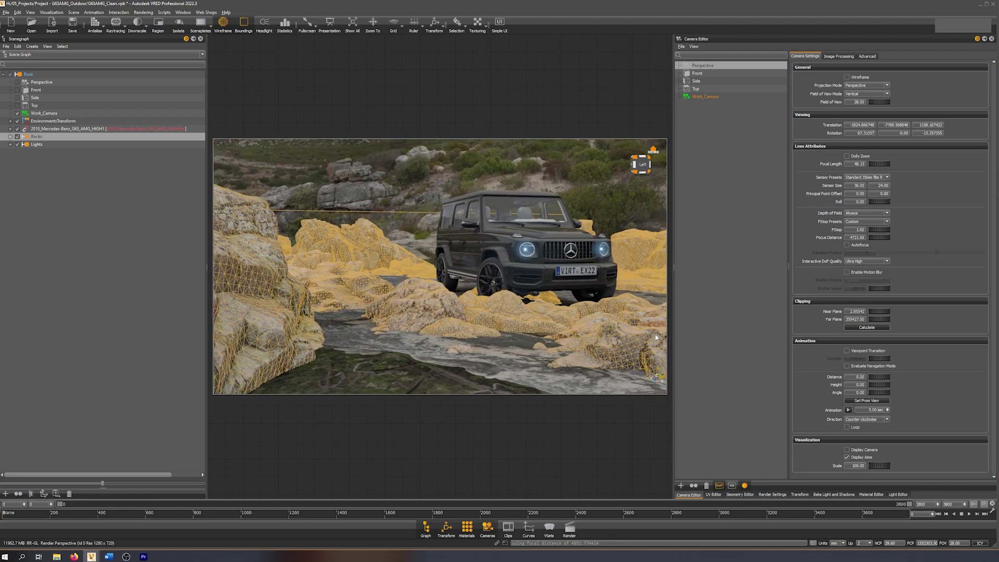
# - Turn off the Wireframe overlay on the rocks and orbit to face the car's front
pyautogui.click(223, 24)
pyautogui.moveTo(541, 323); pyautogui.dragTo(490, 321)
pyautogui.scroll(10, 535, 341)
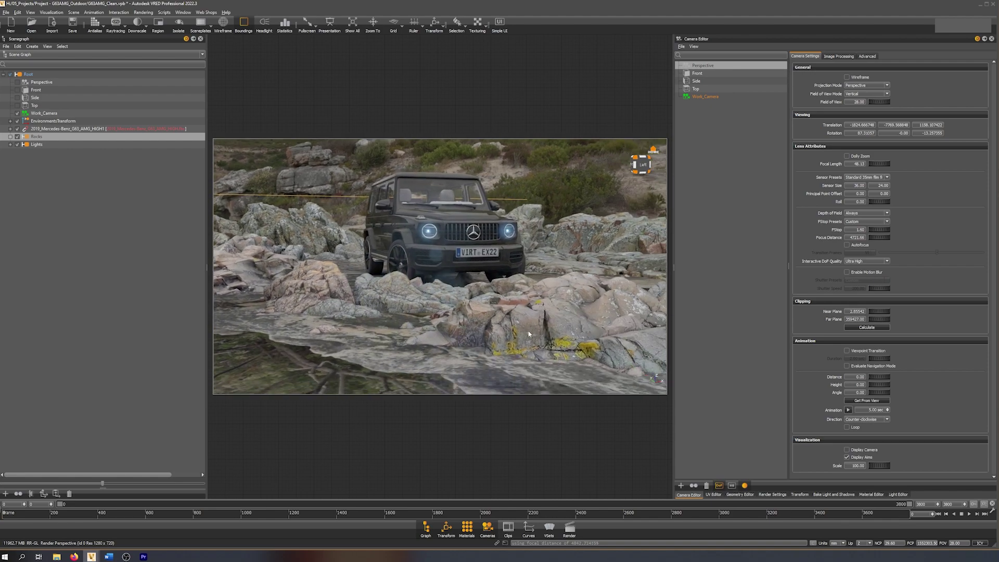
pyautogui.scroll(-10, 475, 357)
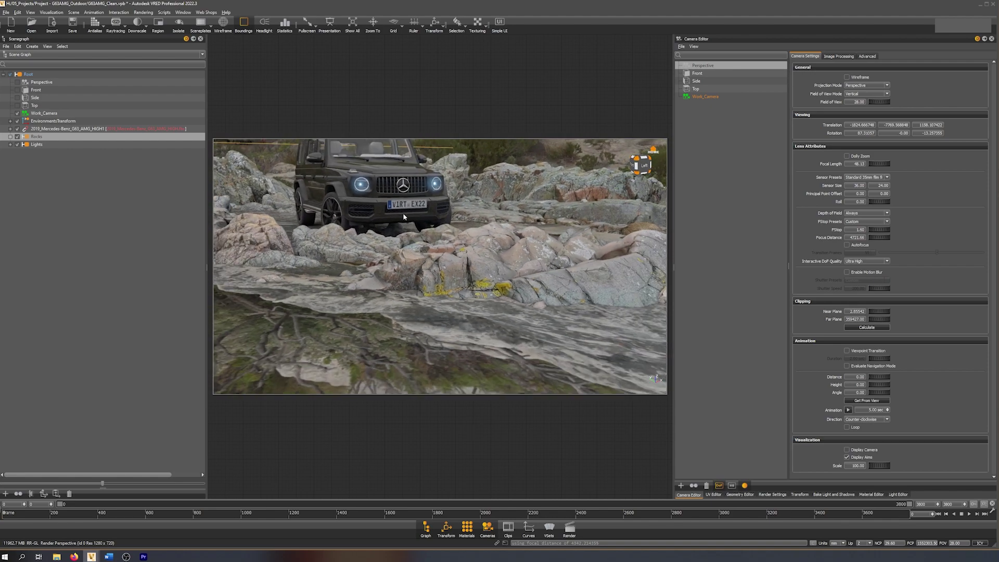
pyautogui.moveTo(475, 264)
pyautogui.mouseDown()
pyautogui.moveTo(465, 274)
pyautogui.moveTo(459, 266)
pyautogui.moveTo(471, 271)
pyautogui.mouseUp()
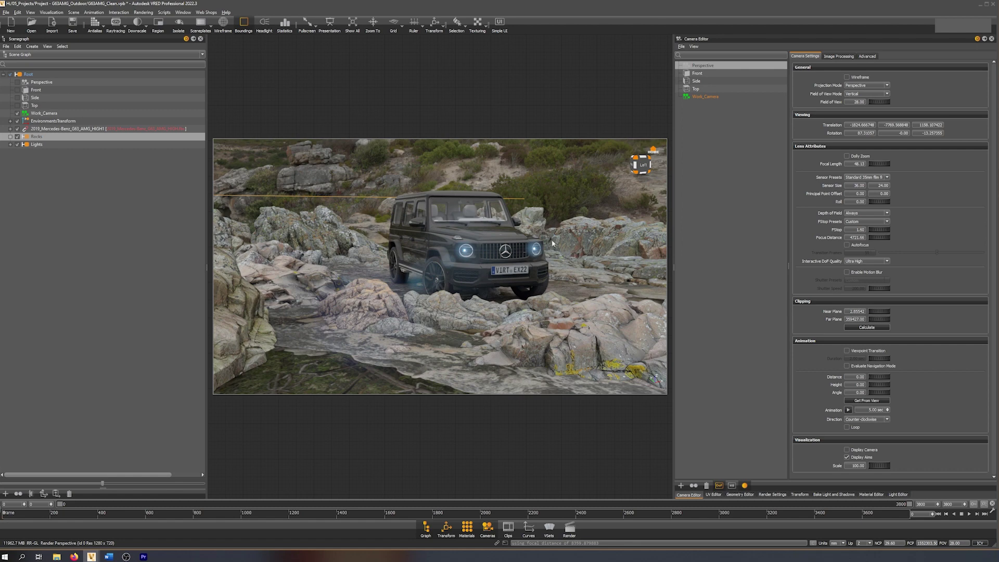
# - Expand the Lights group and Rearlights_on, and view through the Perspective camera
pyautogui.click(37, 145)
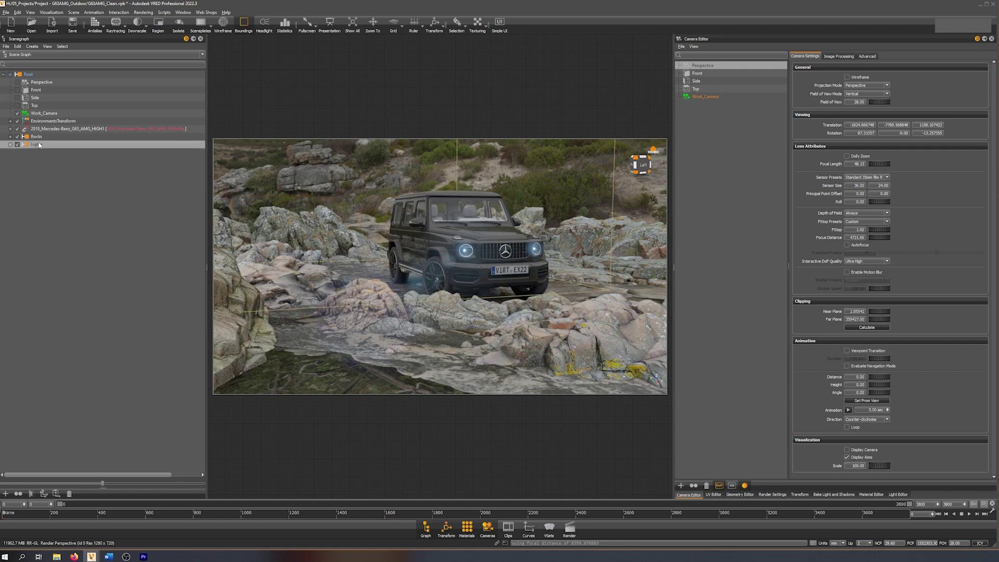
pyautogui.click(11, 145)
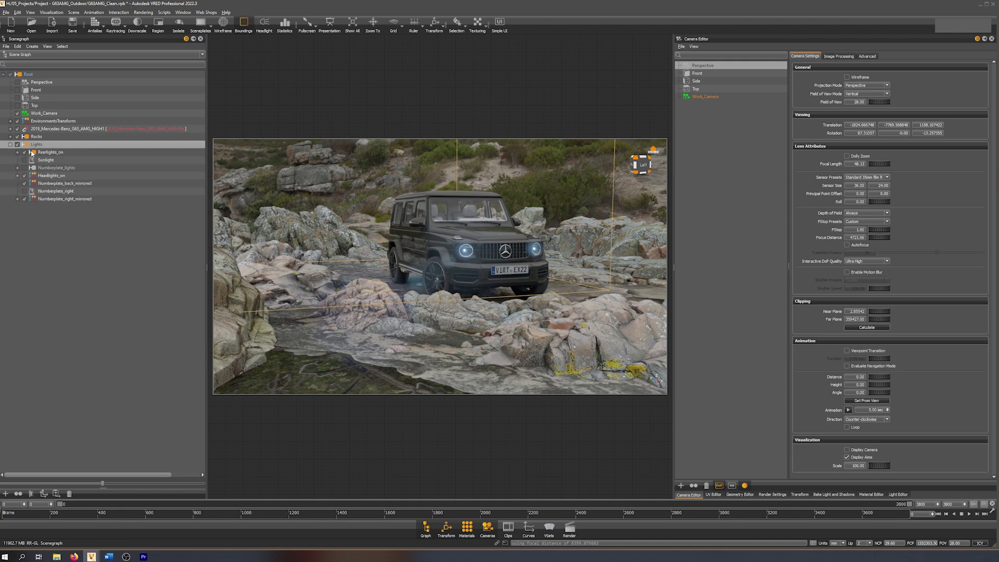
pyautogui.click(17, 153)
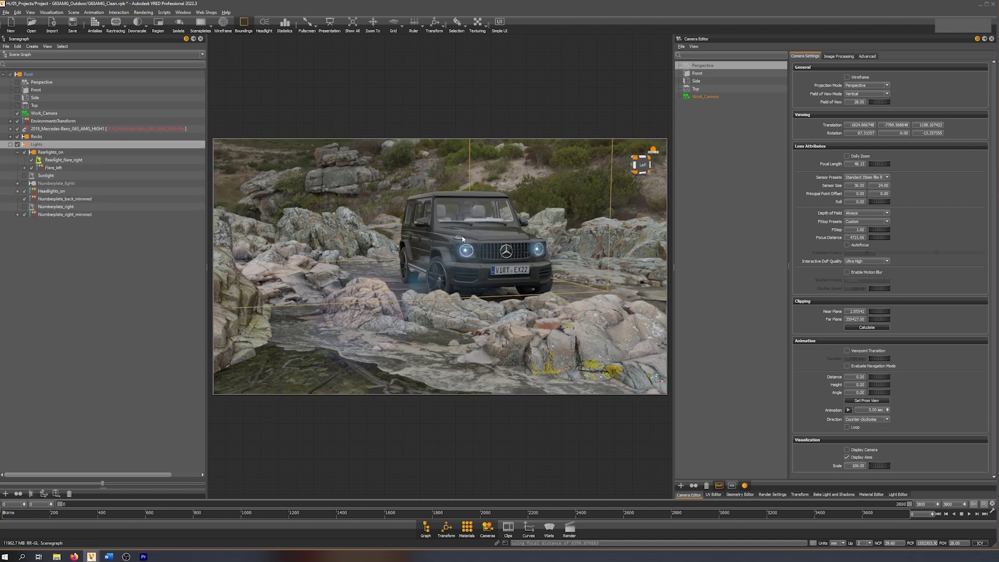
pyautogui.click(17, 83)
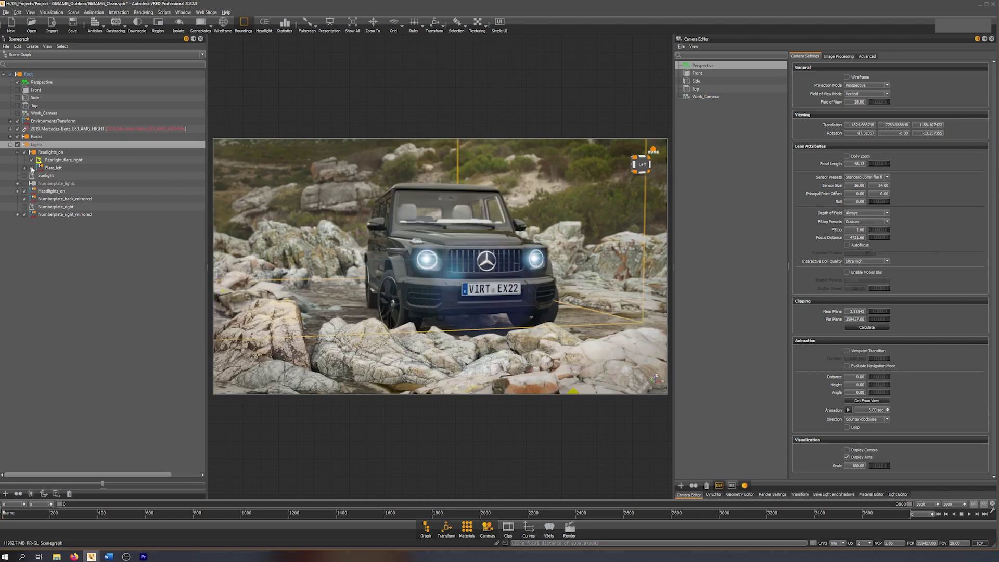
# - Toggle Headlight_glow_right and Headlight_flare_right off and on, then collapse Headlights_on
pyautogui.click(17, 191)
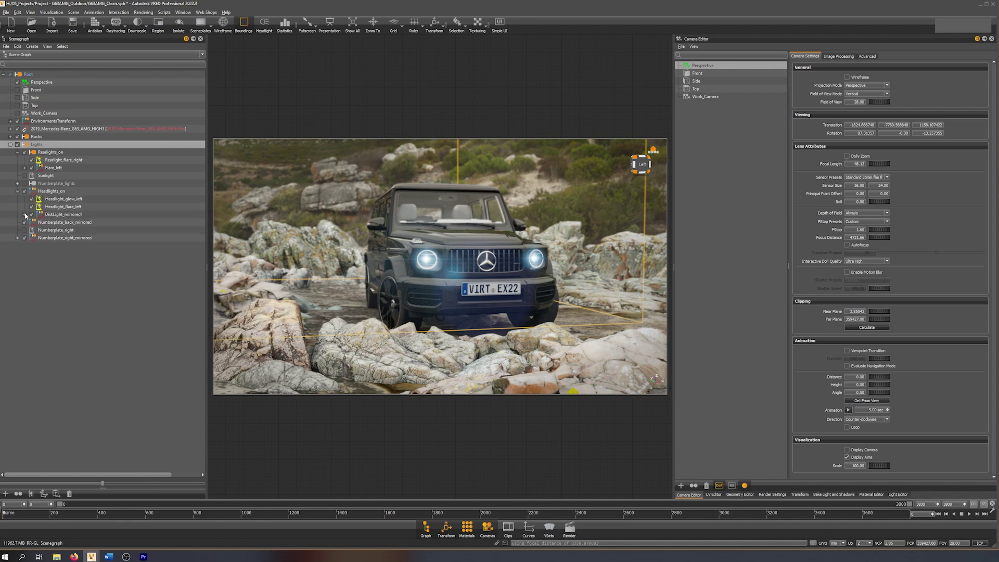
pyautogui.click(25, 214)
pyautogui.click(39, 222)
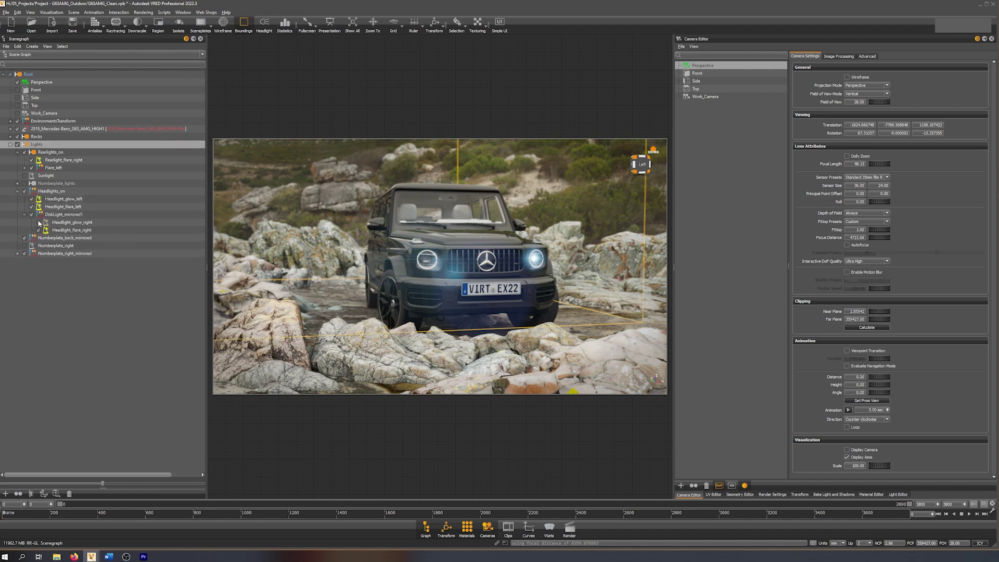
pyautogui.click(39, 222)
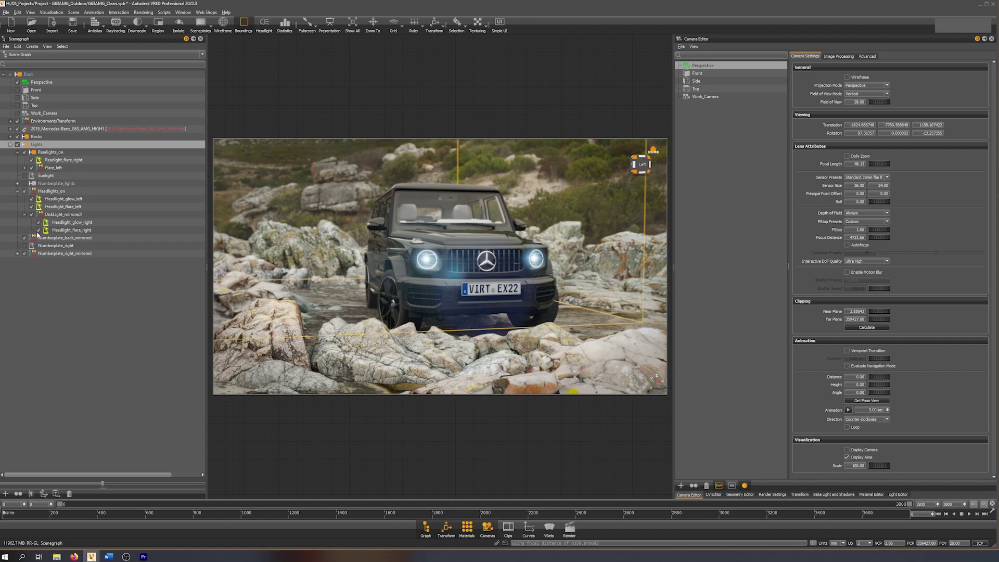
pyautogui.click(38, 230)
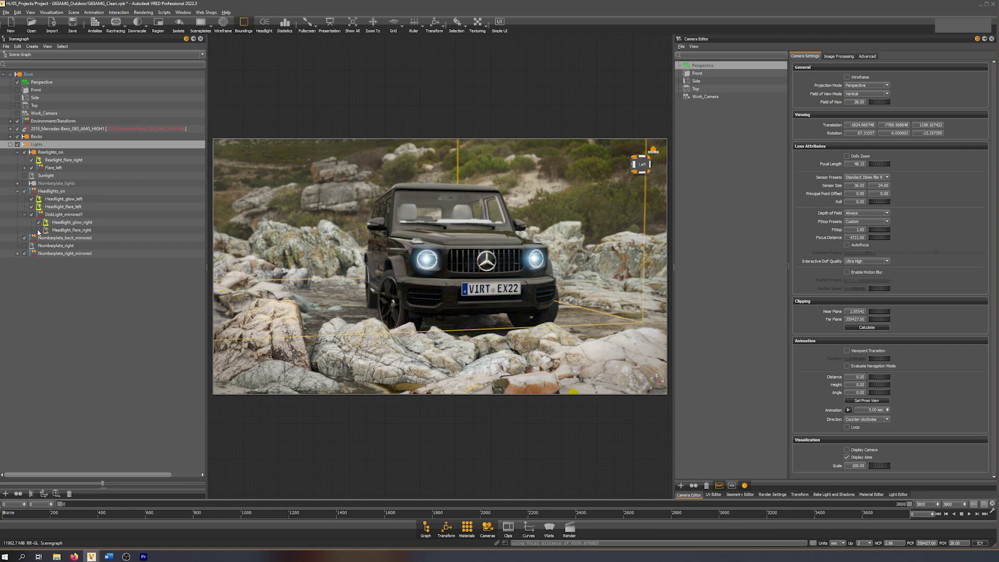
pyautogui.click(38, 230)
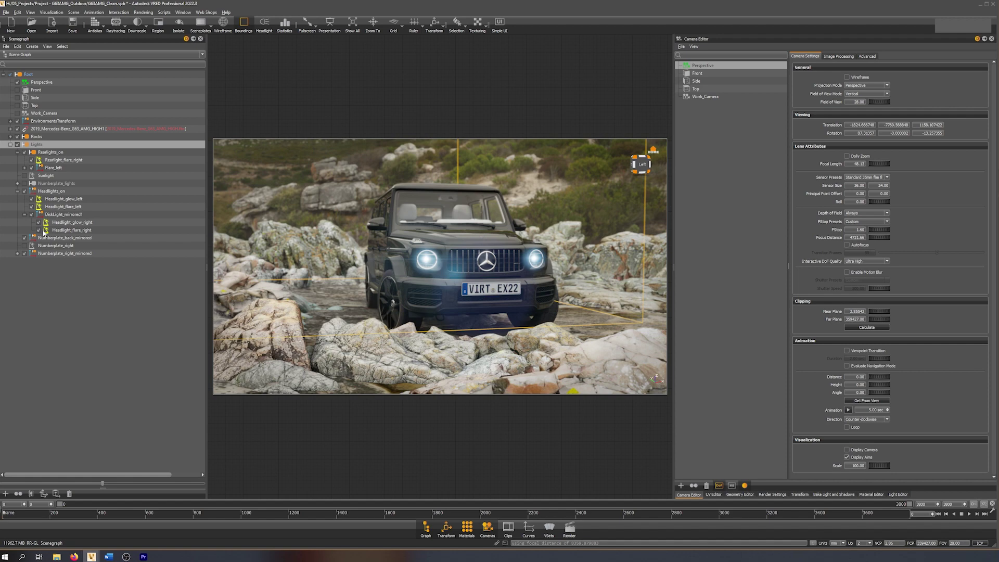
pyautogui.click(18, 191)
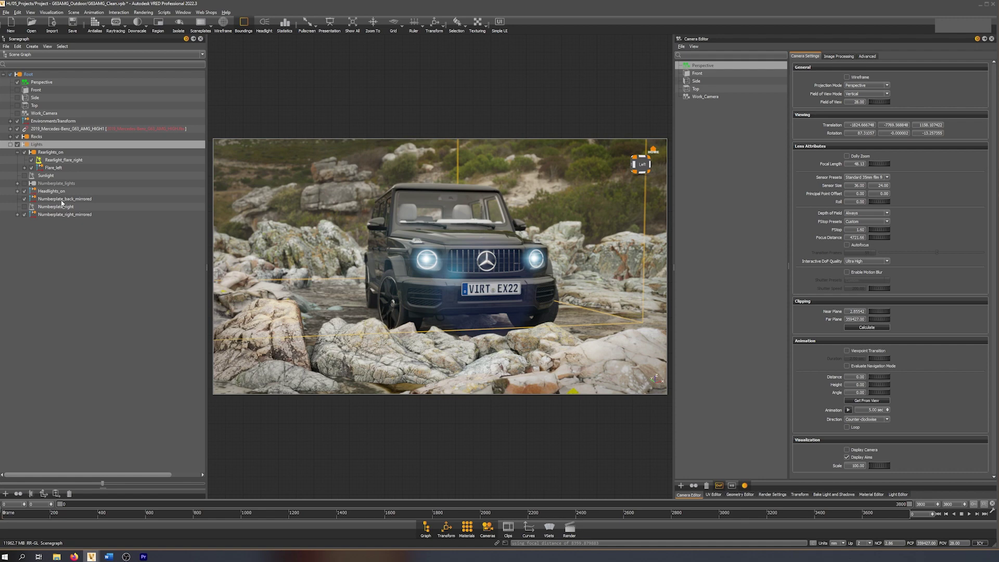
# - Scrub the timeline to the rear view, toggle Rearlight_flare_right off and on, then orbit to the side windows
pyautogui.moveTo(289, 521); pyautogui.dragTo(445, 525)
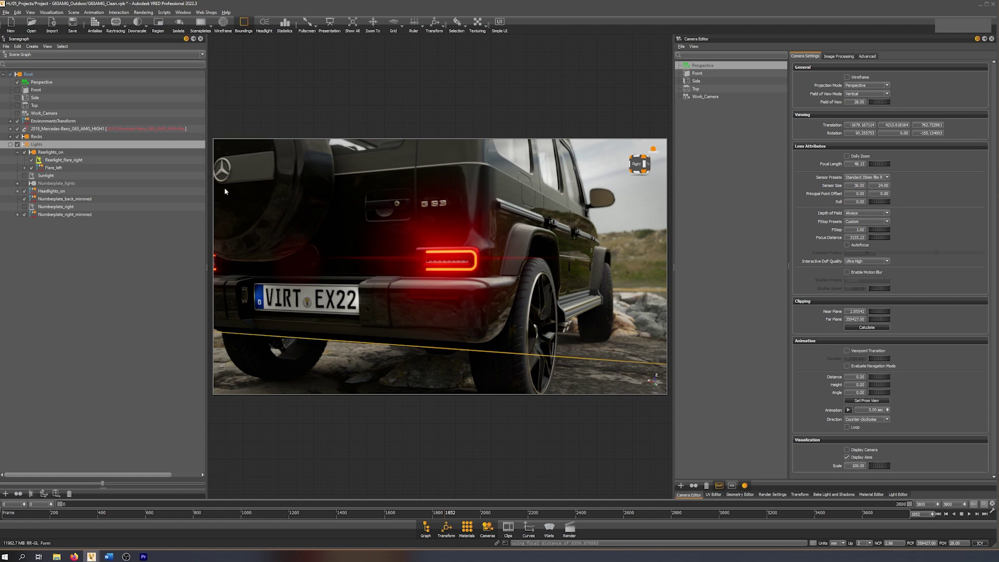
pyautogui.click(32, 160)
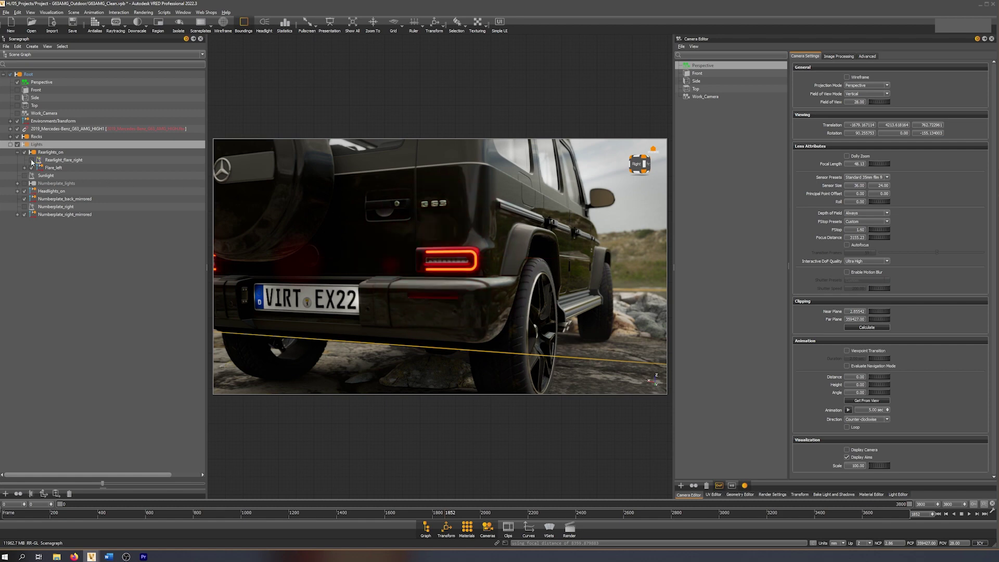
pyautogui.click(32, 160)
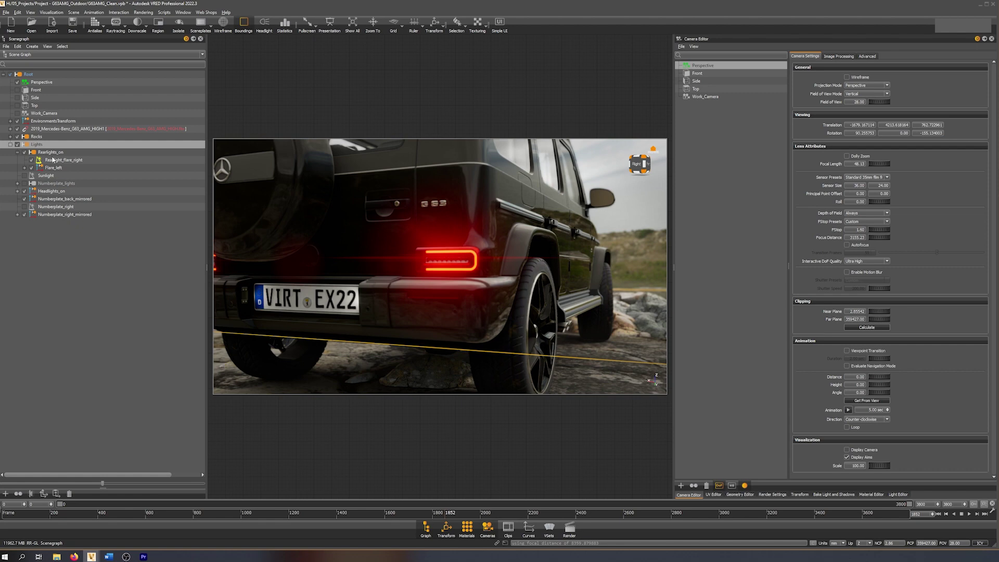
pyautogui.moveTo(528, 204); pyautogui.dragTo(3, 170)
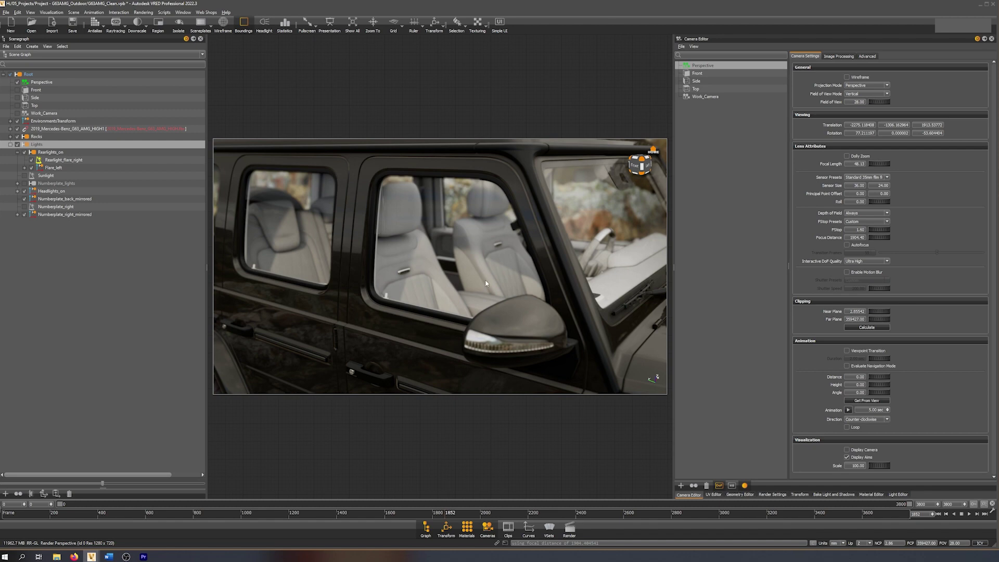
# - Orbit from a front-left view around to a close look at the rear numberplate
pyautogui.moveTo(489, 283); pyautogui.dragTo(453, 258, button='right')
pyautogui.moveTo(454, 263); pyautogui.dragTo(270, 260)
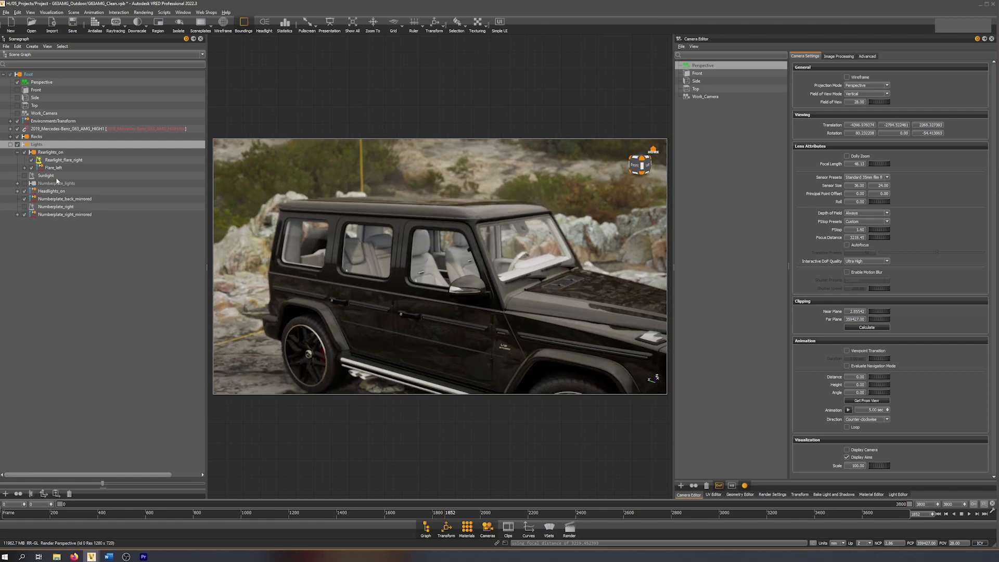
pyautogui.moveTo(281, 293); pyautogui.dragTo(525, 244)
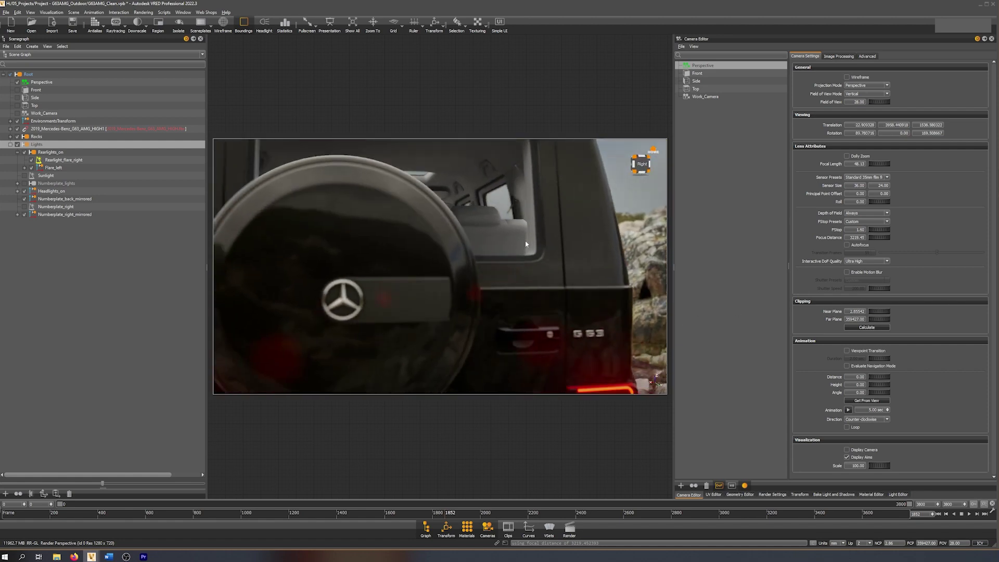
pyautogui.moveTo(526, 243); pyautogui.dragTo(562, 75, button='middle')
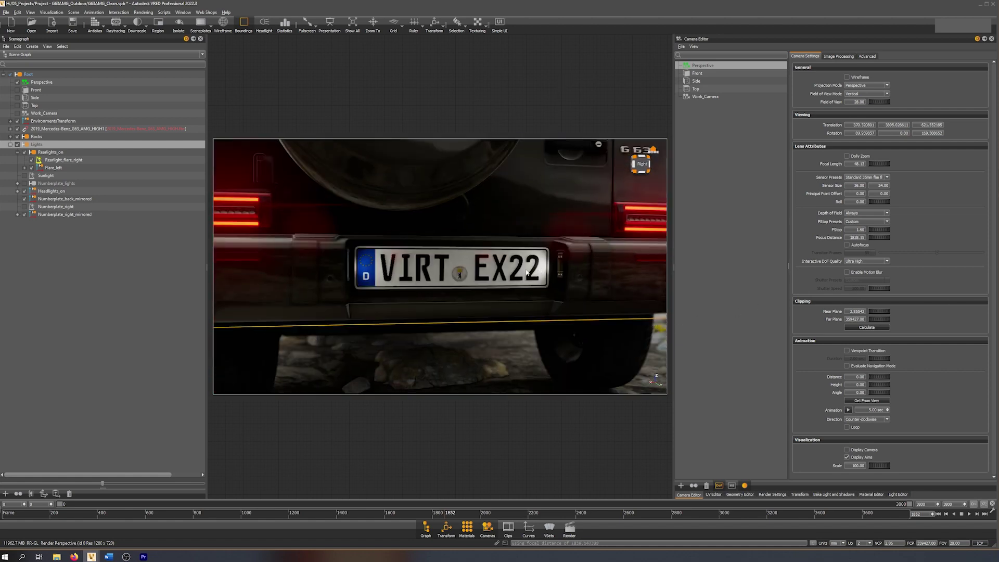
# - Orbit back through a rear three-quarter view to an elevated front three-quarter view
pyautogui.moveTo(553, 249); pyautogui.dragTo(575, 219)
pyautogui.scroll(-3, 543, 220)
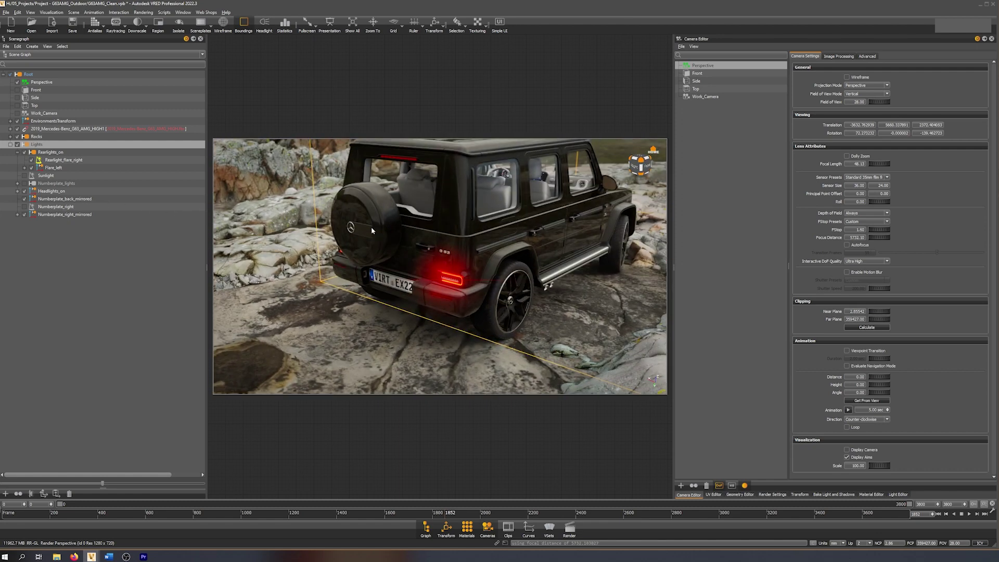
pyautogui.moveTo(588, 213); pyautogui.dragTo(551, 232, button='middle')
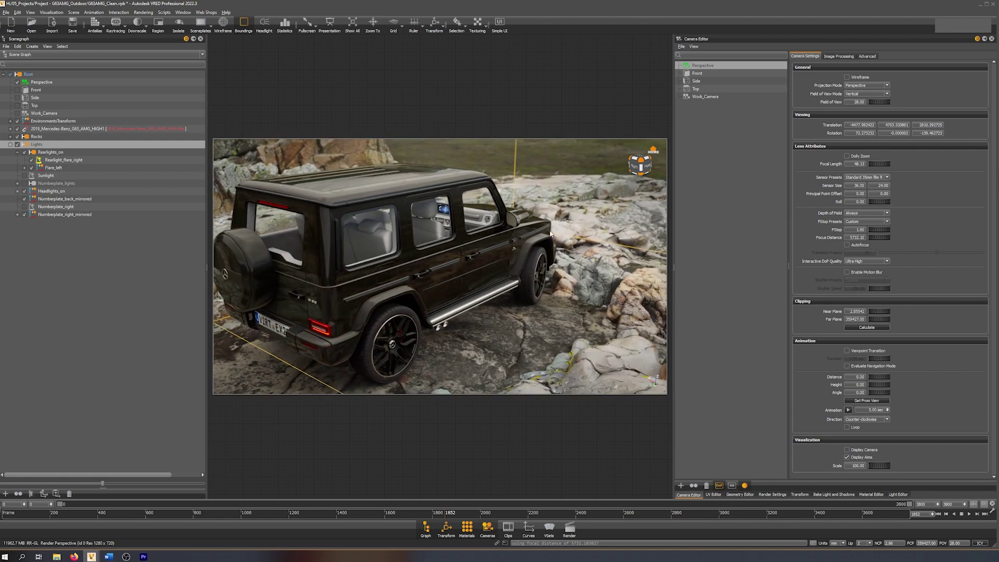
pyautogui.moveTo(583, 218); pyautogui.dragTo(104, 194)
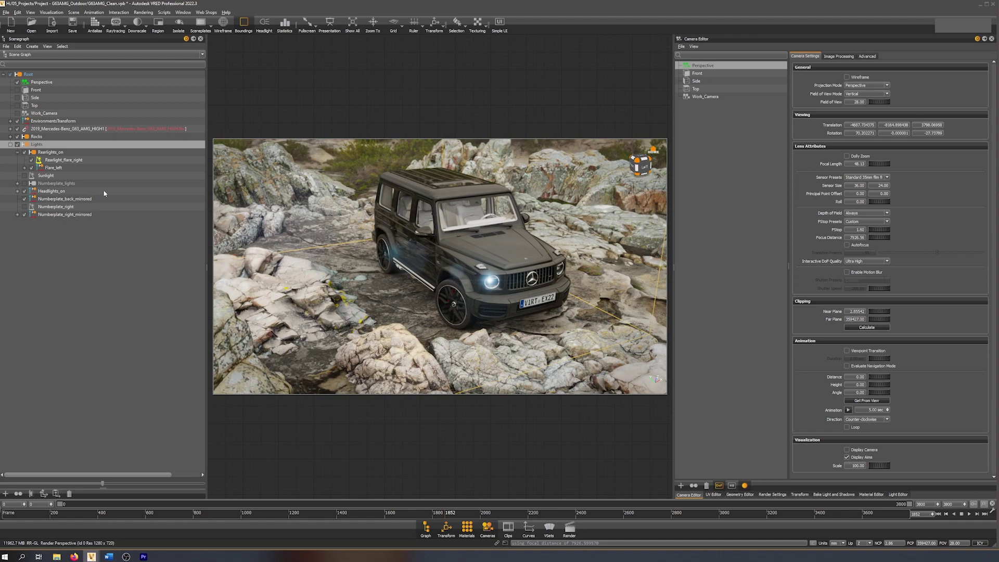
# - Collapse the Lights group and orbit to a more side-on view of the G63
pyautogui.click(10, 145)
pyautogui.scroll(5, 473, 281)
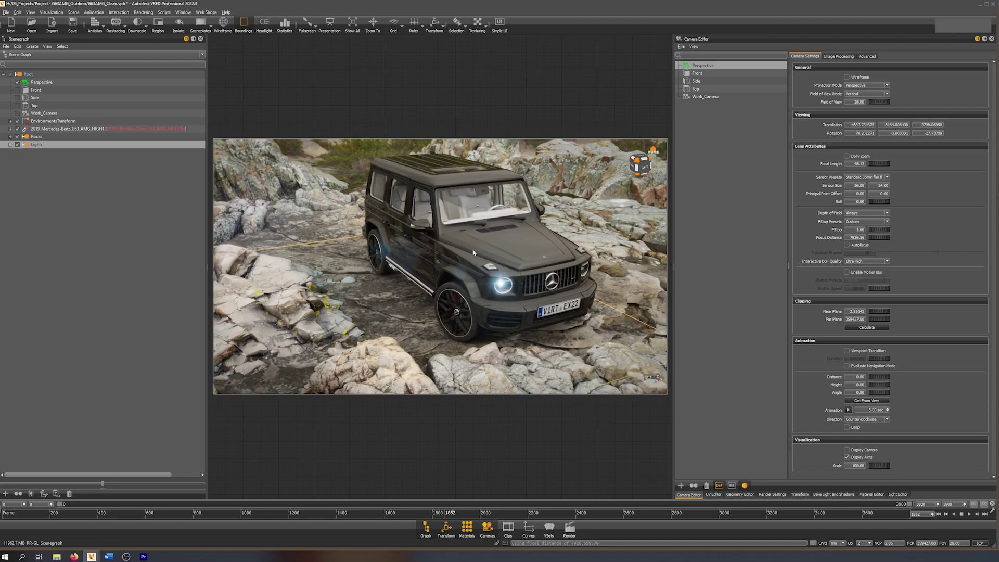
pyautogui.moveTo(472, 282); pyautogui.dragTo(487, 260)
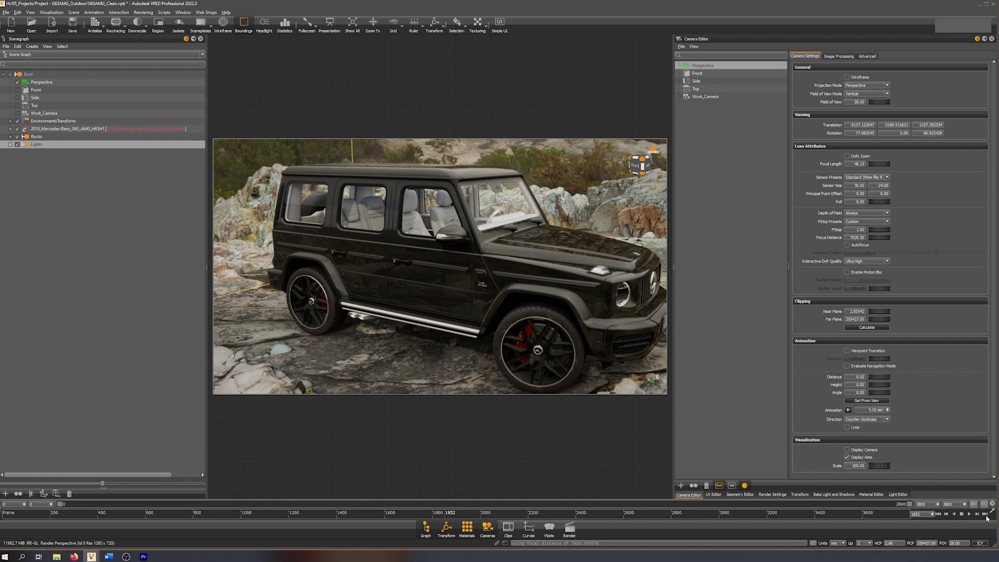